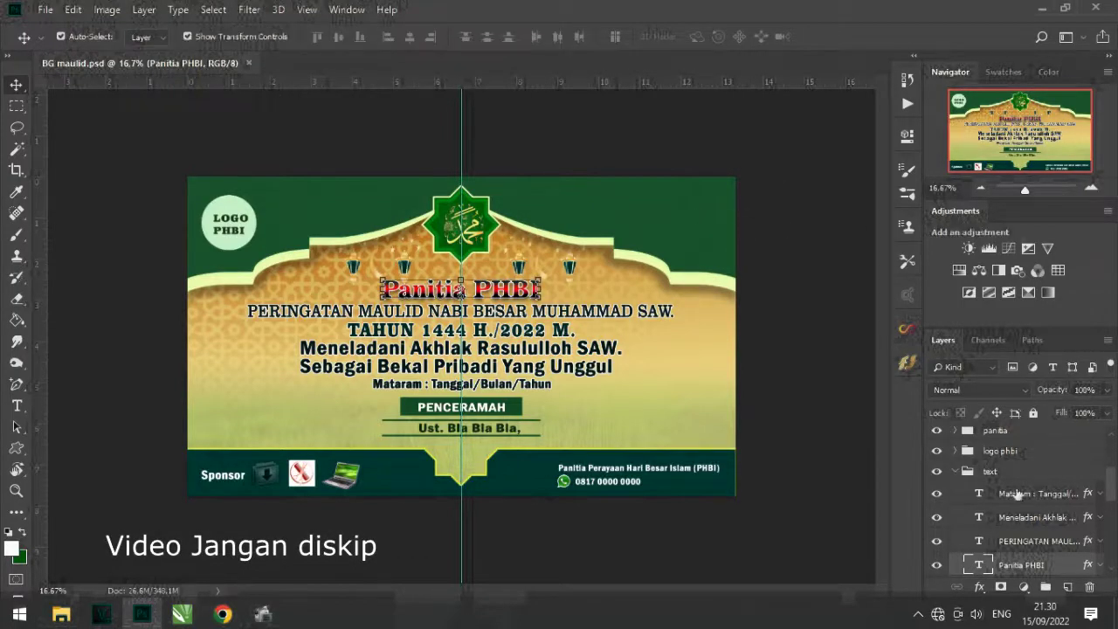
Step: Collapse the text layer group and return to the top of the layer stack
{"action": "left_click", "coordinate": [953, 472]}
{"action": "left_click", "coordinate": [954, 472]}
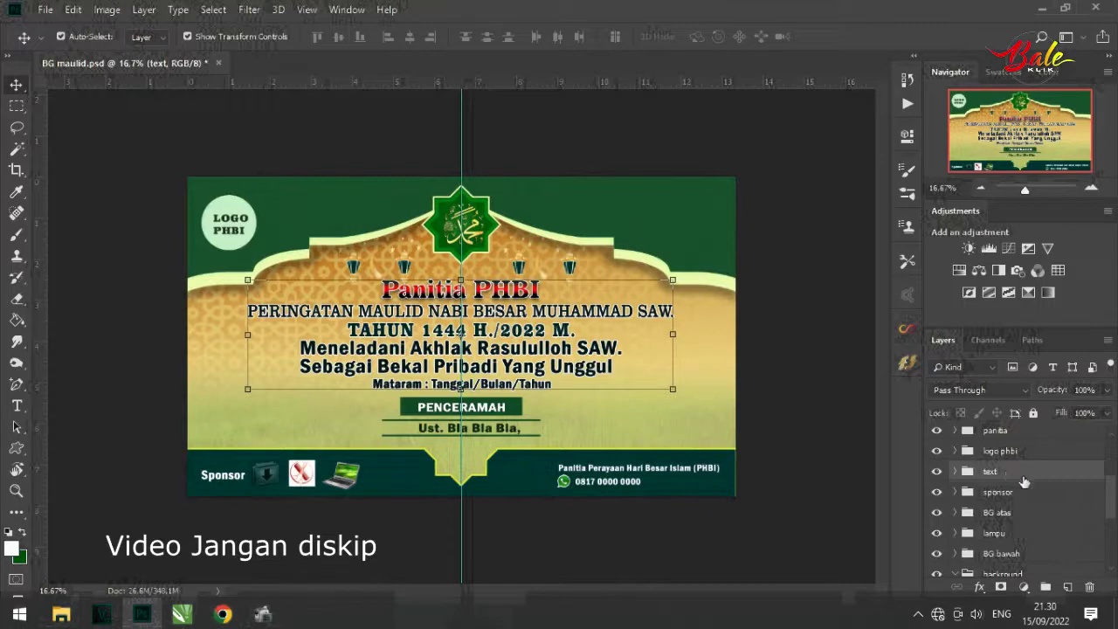
{"action": "left_click_drag", "start_coordinate": [1114, 498], "coordinate": [1112, 463]}
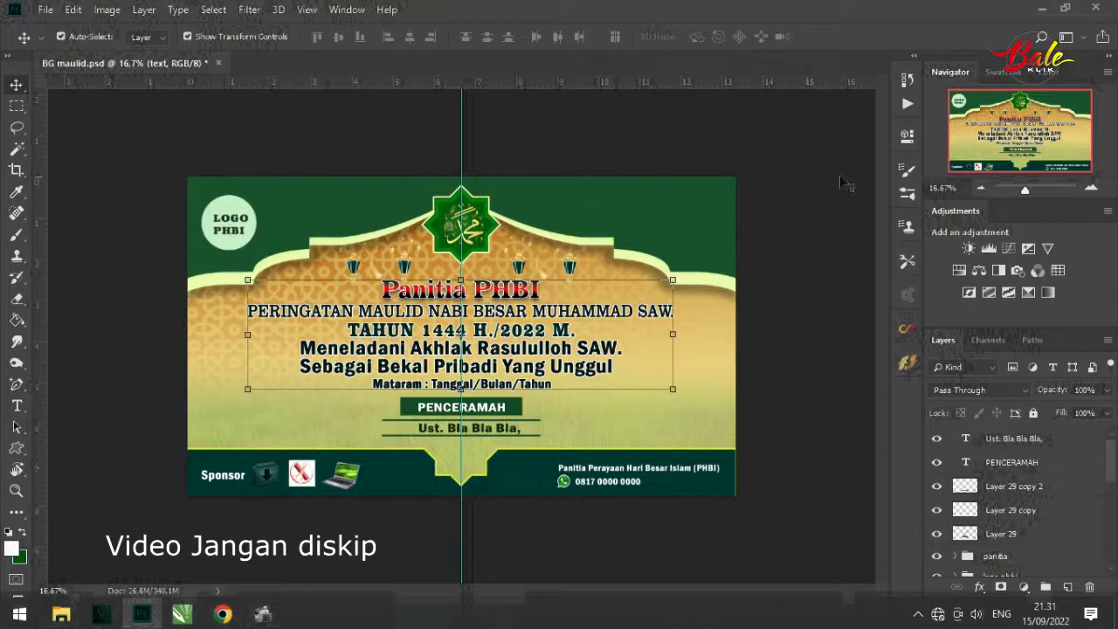
{"action": "left_click", "coordinate": [1091, 190]}
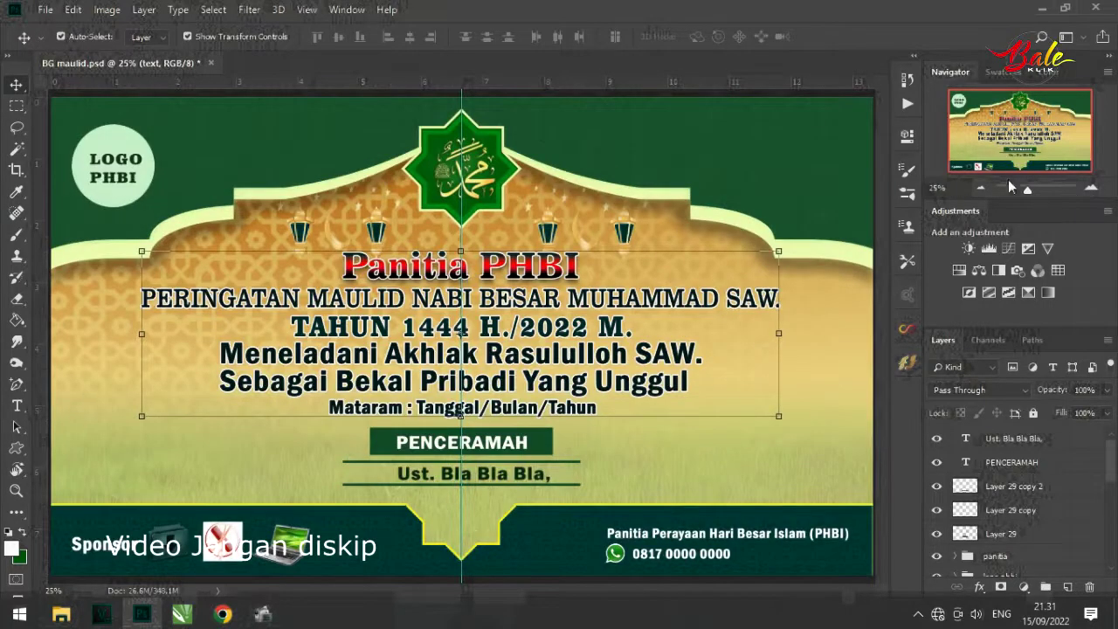
{"action": "left_click", "coordinate": [980, 189]}
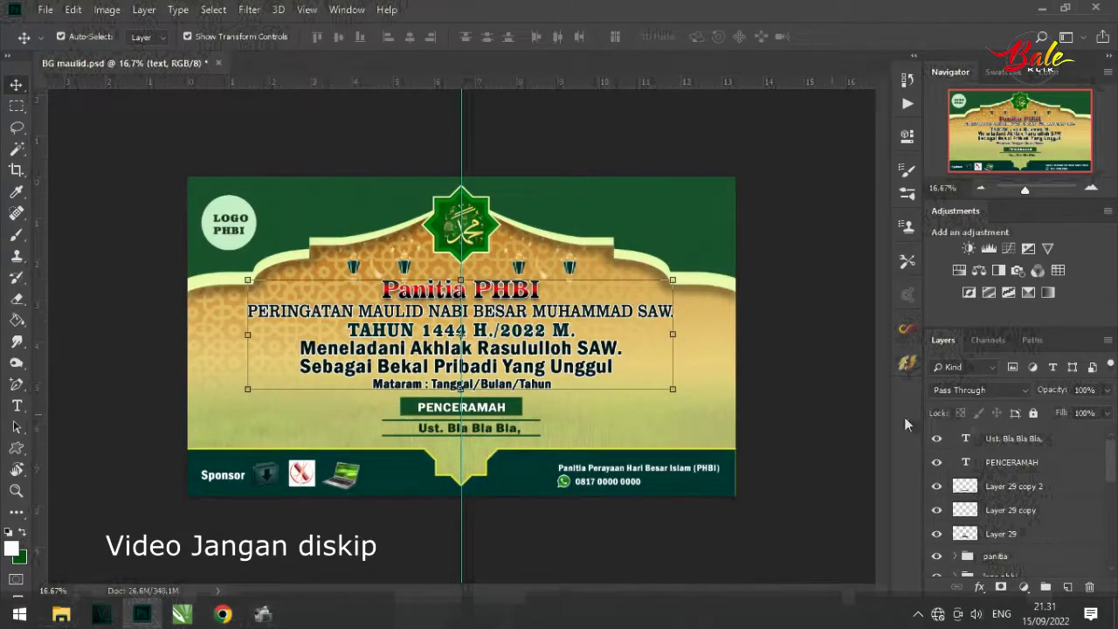
{"action": "left_click", "coordinate": [834, 397]}
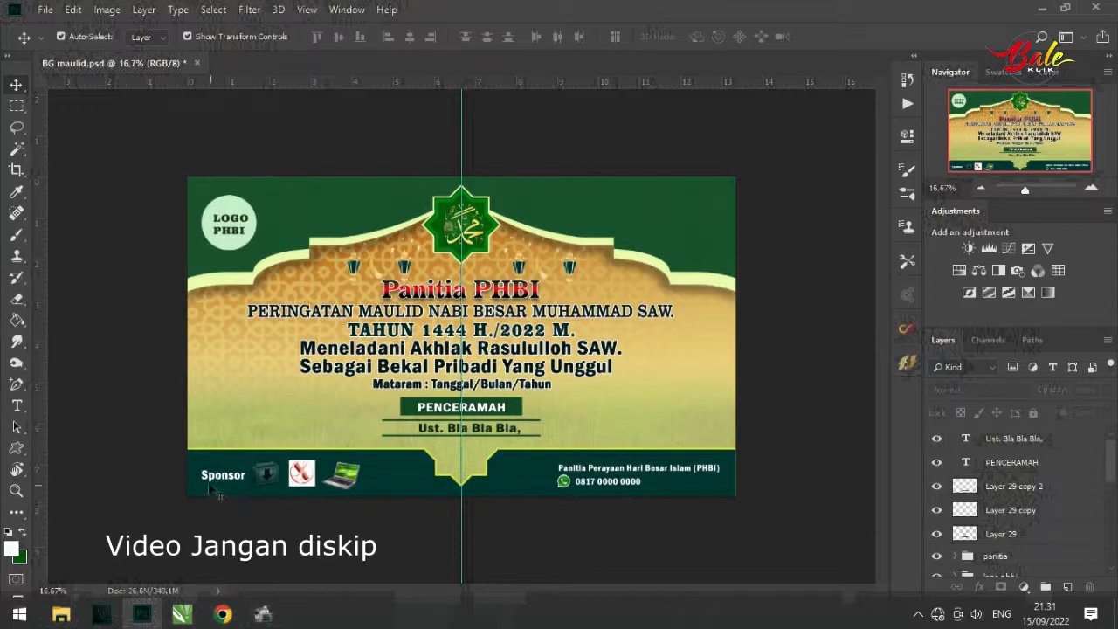
Step: Group the Ust. Bla Bla Bla and PENCERAMAH text layers with Layer 29, Layer 29 copy and Layer 29 copy 2
{"action": "scroll", "coordinate": [1052, 479], "scroll_direction": "down", "scroll_amount": 3}
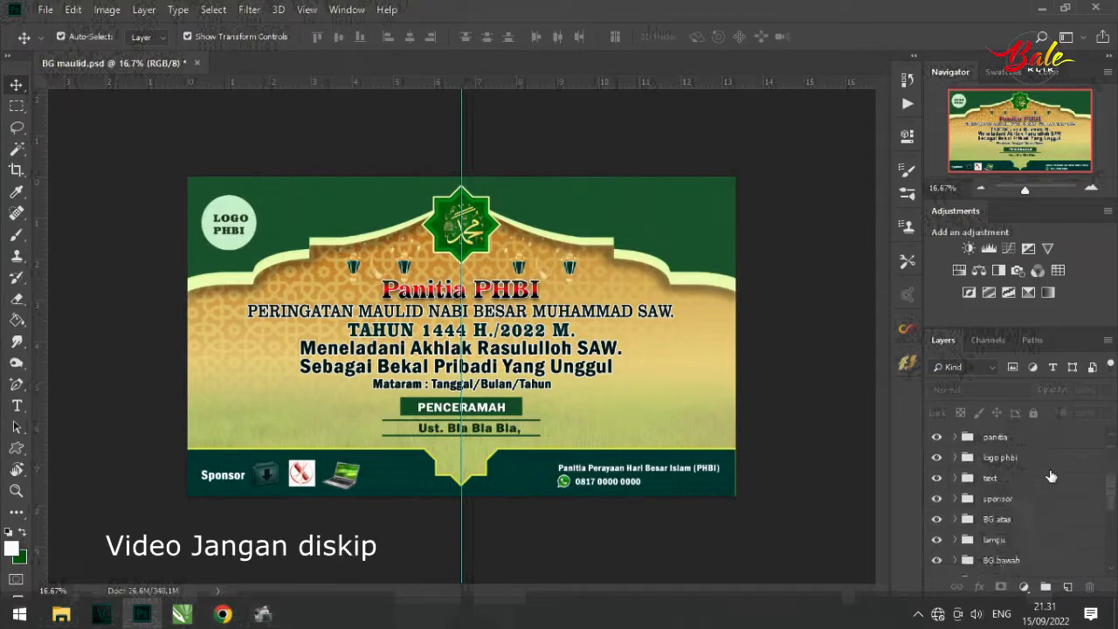
{"action": "scroll", "coordinate": [1052, 471], "scroll_direction": "up", "scroll_amount": 3}
{"action": "left_click", "coordinate": [1052, 442]}
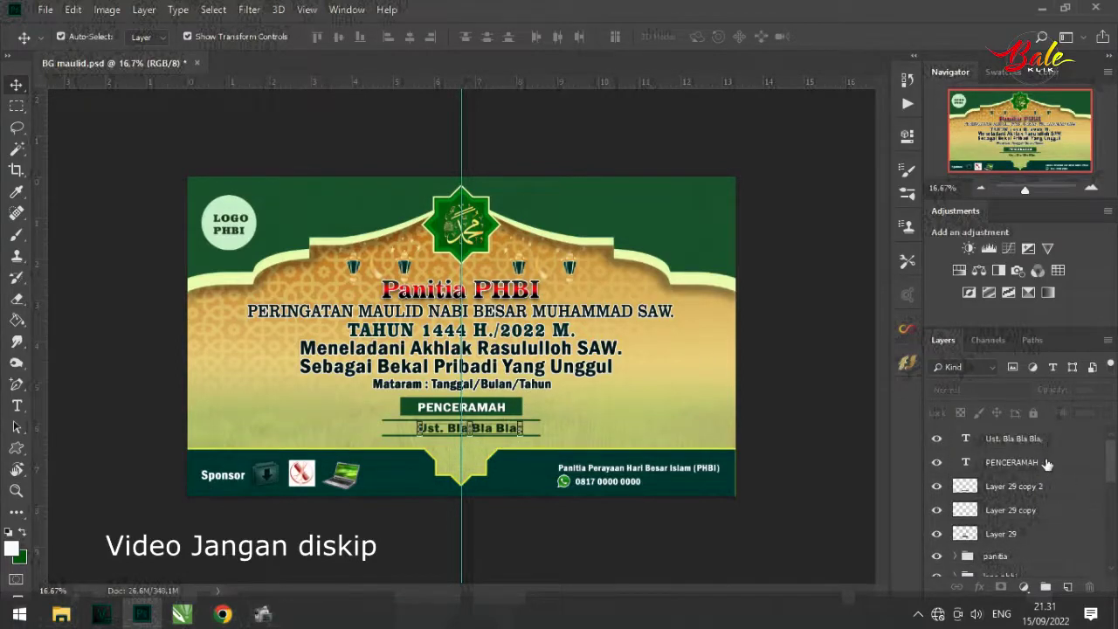
{"action": "left_click", "coordinate": [1045, 463], "text": "shift"}
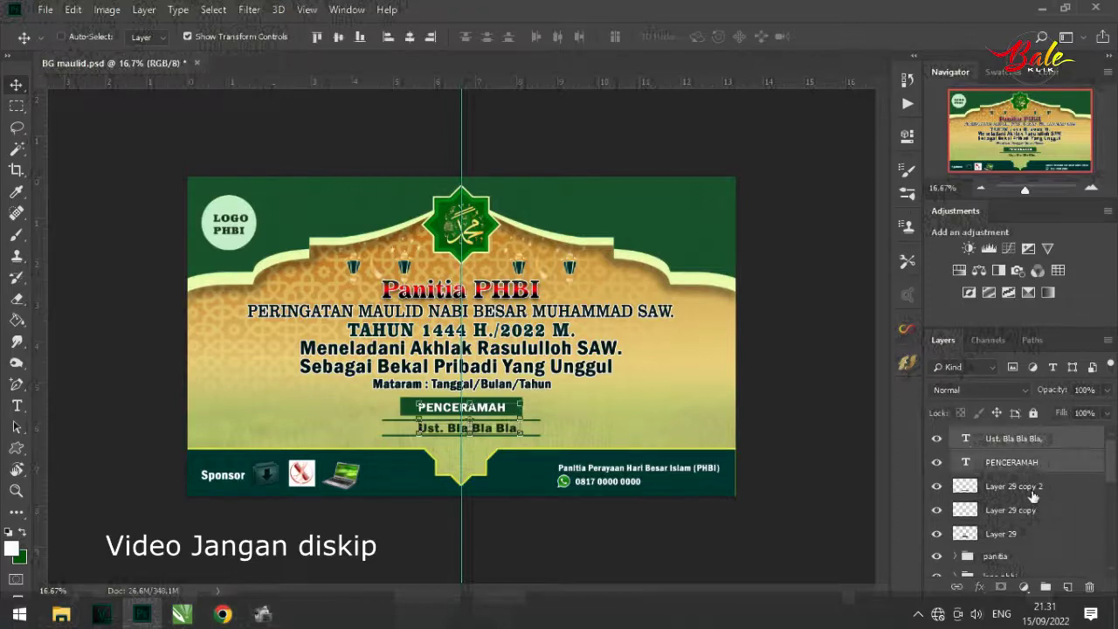
{"action": "left_click", "coordinate": [1033, 495], "text": "shift"}
{"action": "left_click", "coordinate": [1024, 511], "text": "shift"}
{"action": "left_click", "coordinate": [1024, 540], "text": "shift"}
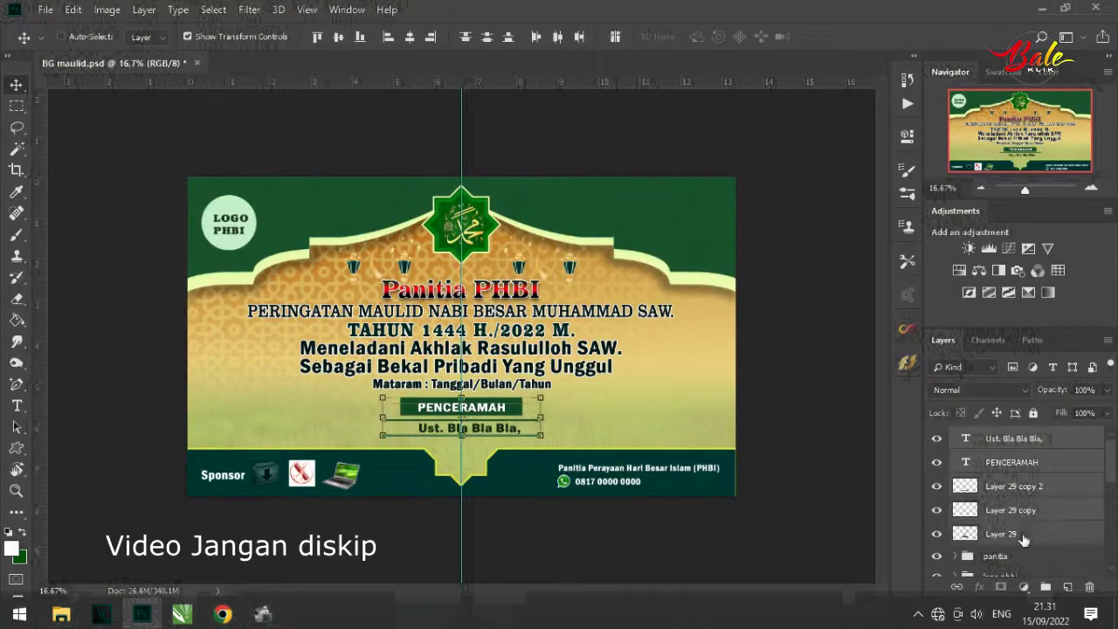
{"action": "key", "text": "ctrl+g"}
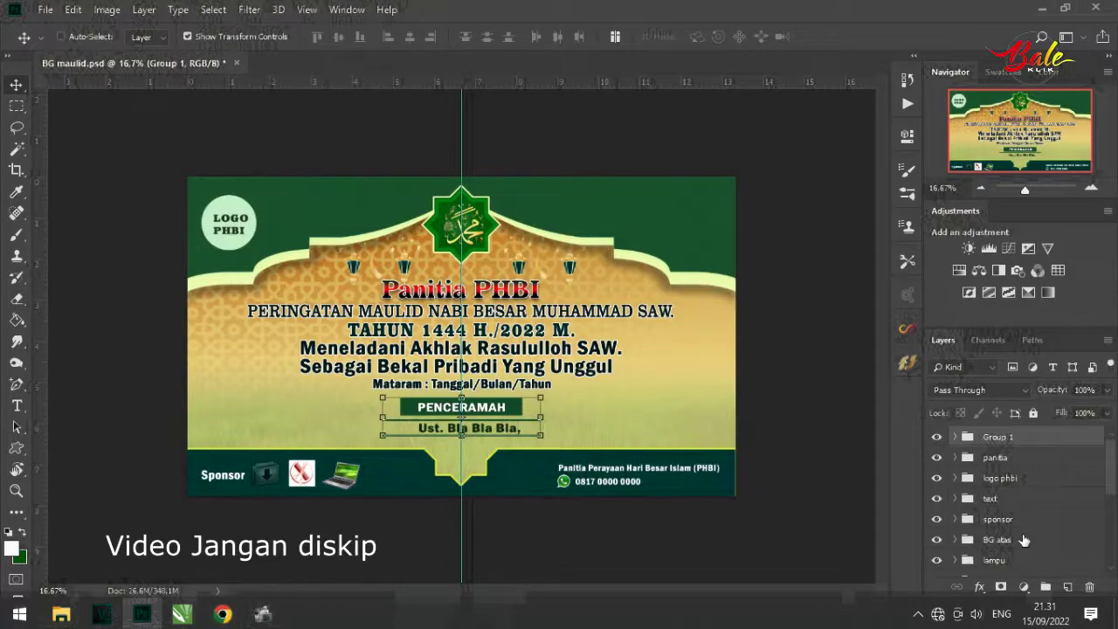
Step: Rename the new layer group as penceramah and deselect it
{"action": "double_click", "coordinate": [996, 436]}
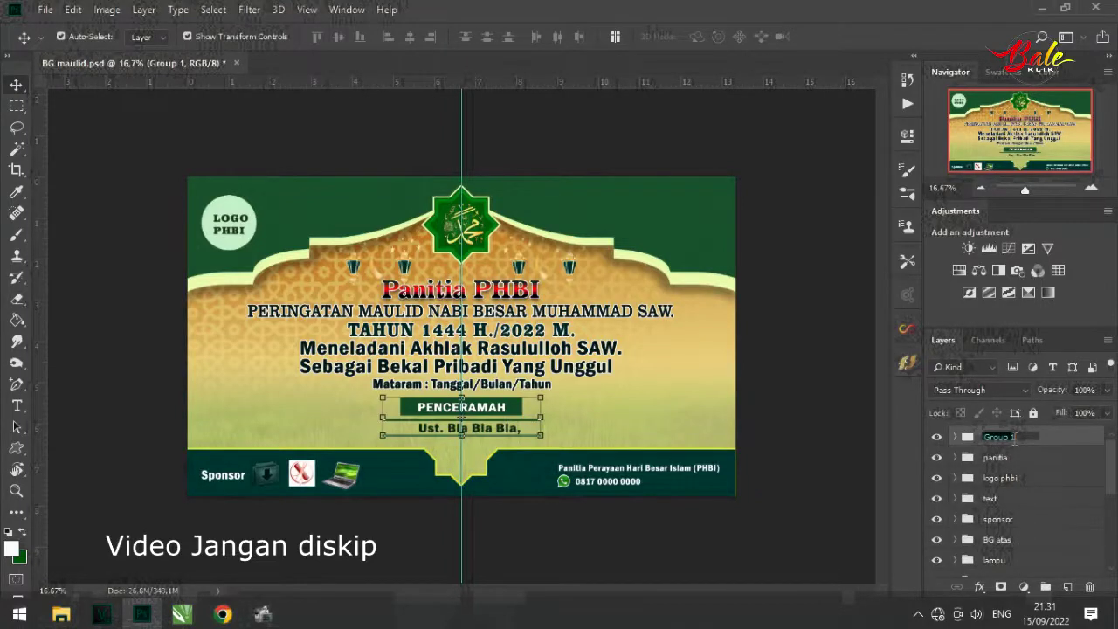
{"action": "type", "text": "pencer"}
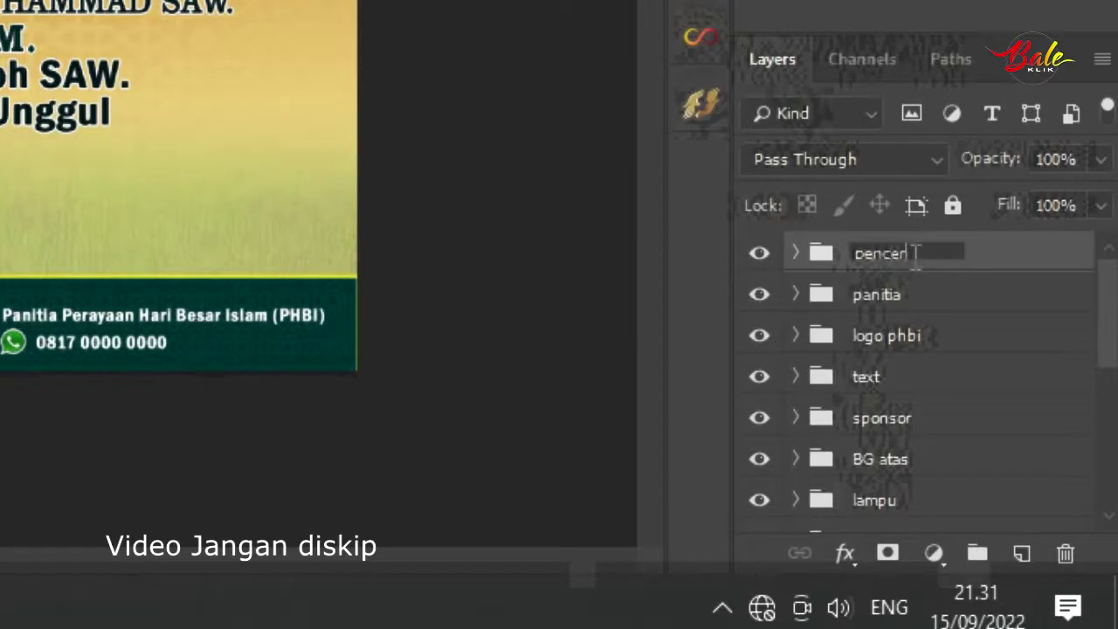
{"action": "type", "text": "amah"}
{"action": "key", "text": "Return"}
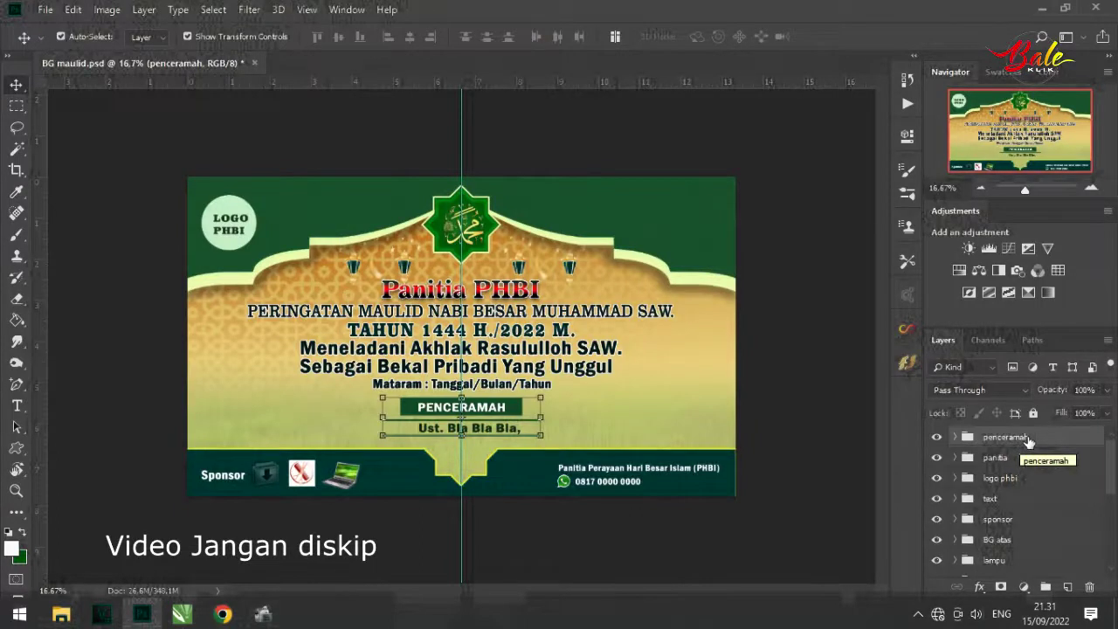
{"action": "left_click", "coordinate": [832, 304]}
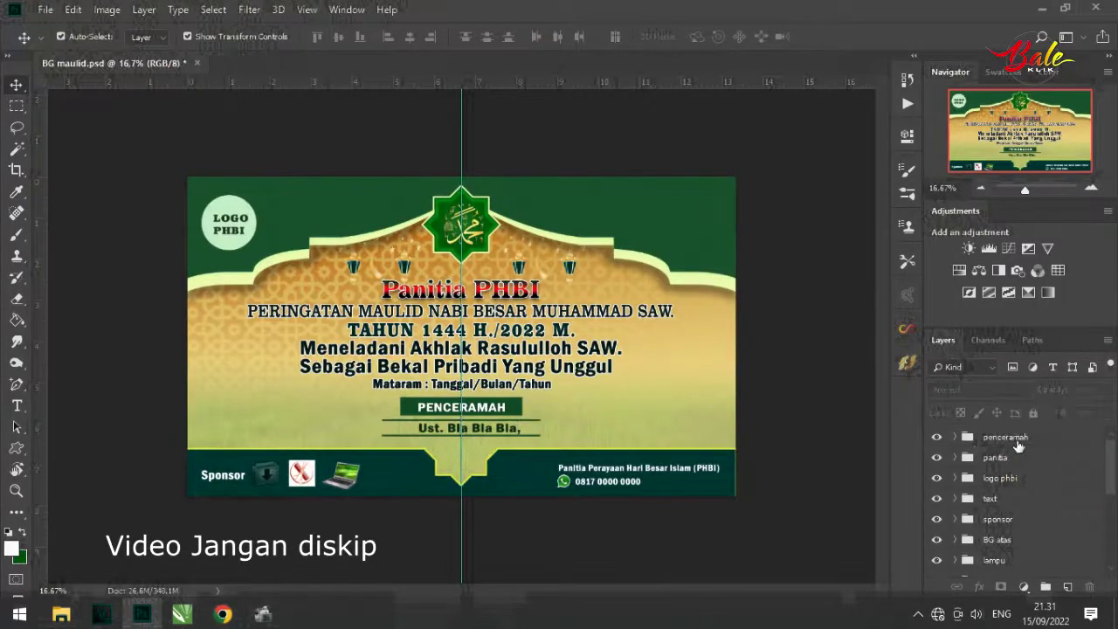
Step: Select the penceramah group and collapse the backround group so that only group names are listed
{"action": "left_click", "coordinate": [1016, 441]}
{"action": "scroll", "coordinate": [1012, 522], "scroll_direction": "down", "scroll_amount": 5}
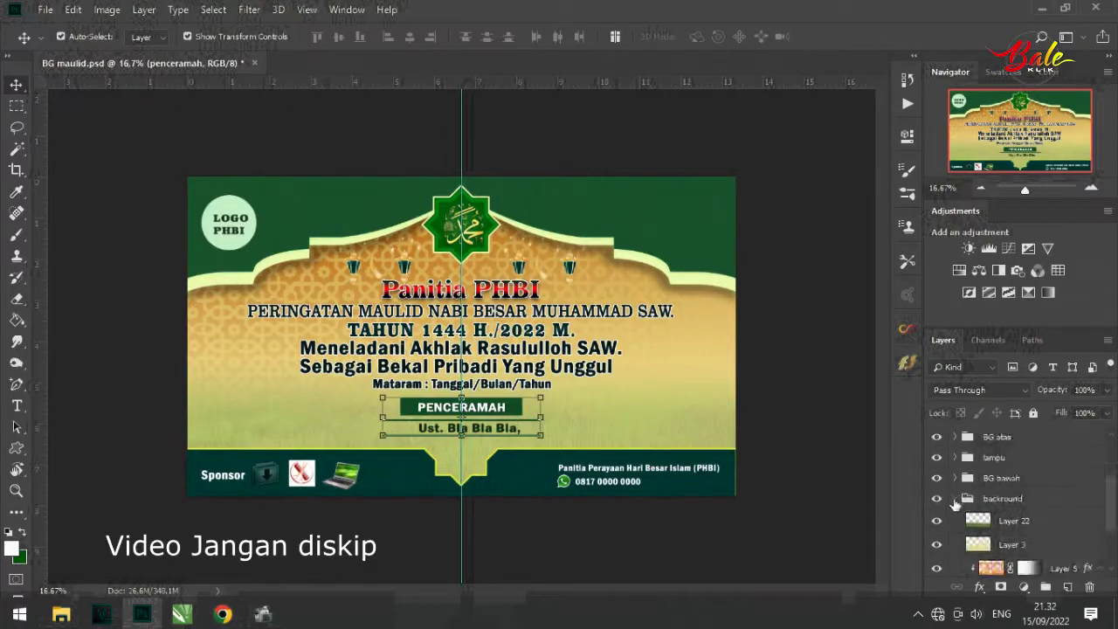
{"action": "left_click", "coordinate": [955, 502]}
{"action": "scroll", "coordinate": [1049, 498], "scroll_direction": "up", "scroll_amount": 2}
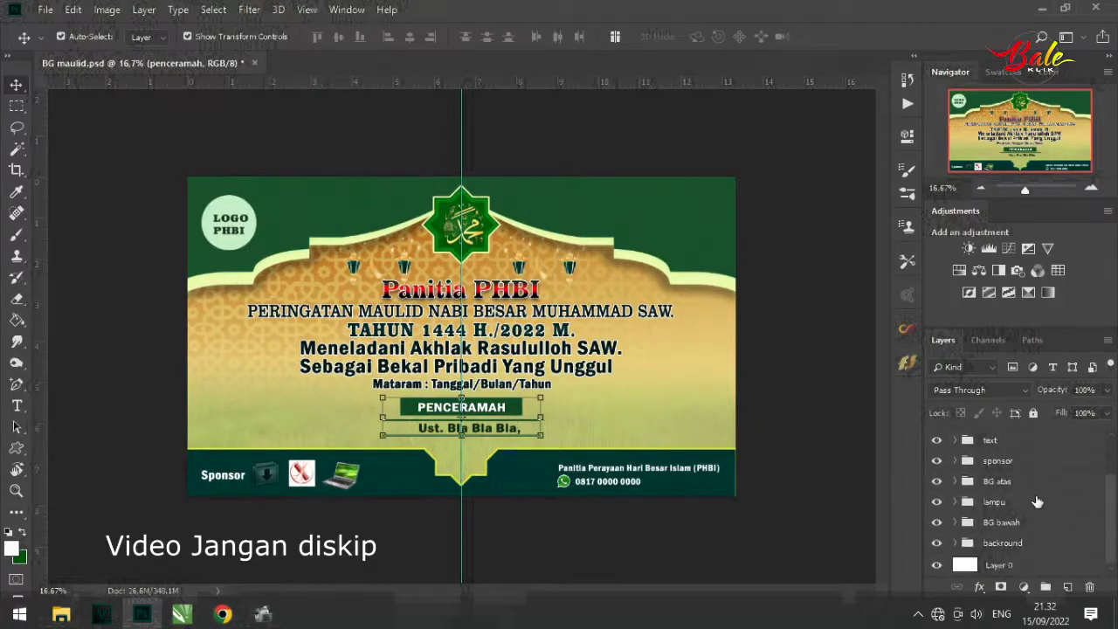
{"action": "scroll", "coordinate": [1036, 499], "scroll_direction": "up", "scroll_amount": 1}
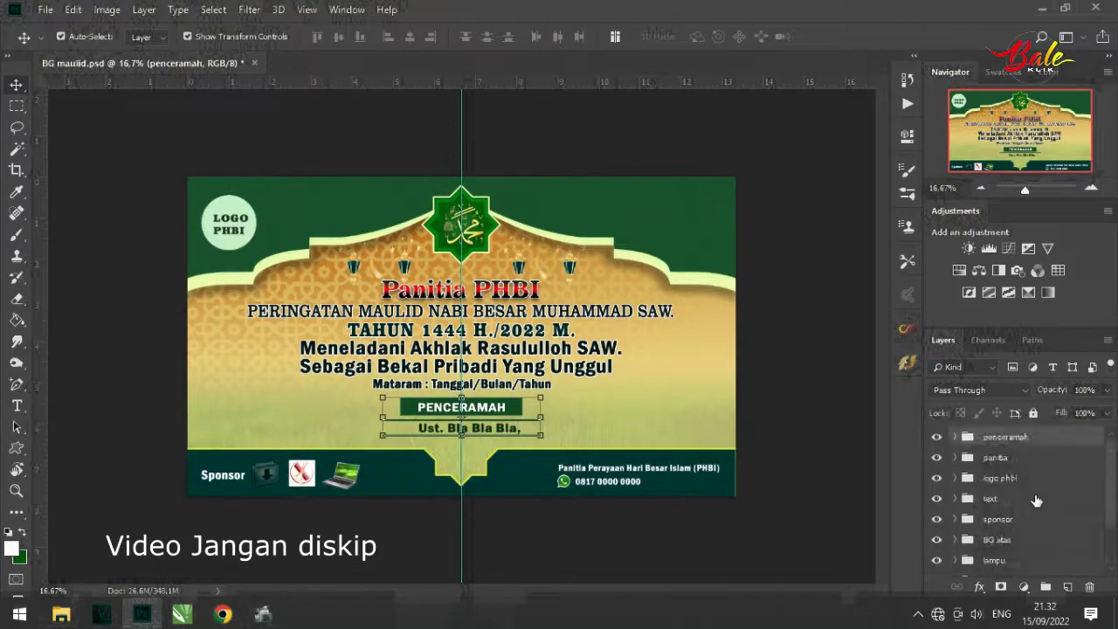
Step: Hide and show the backround and BG bawah groups in turn to check which banner parts they hold
{"action": "scroll", "coordinate": [1000, 543], "scroll_direction": "down", "scroll_amount": 3}
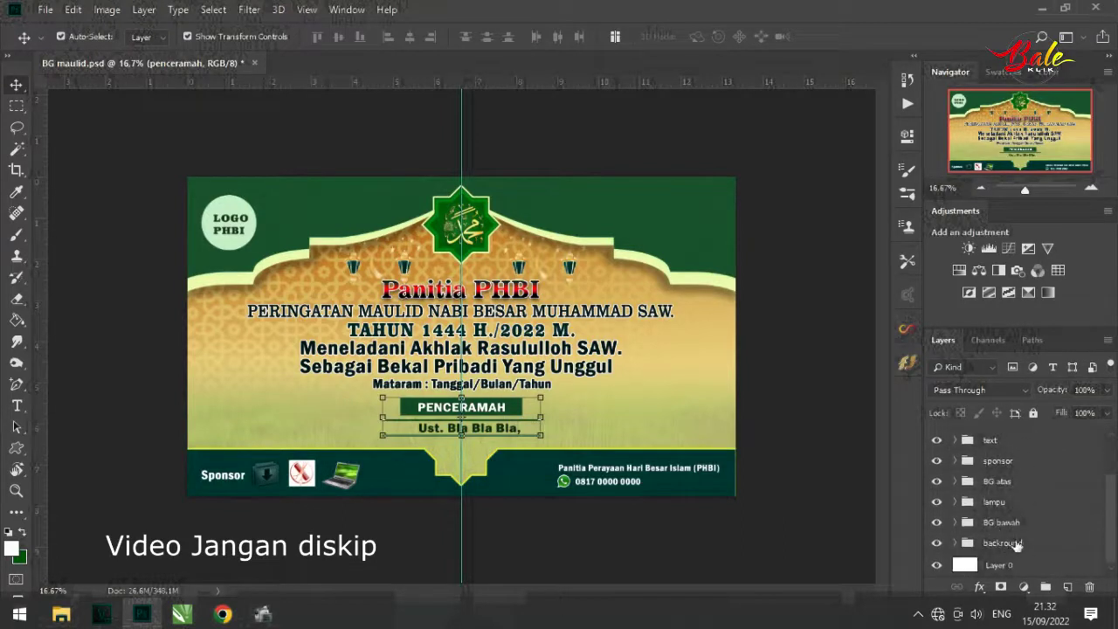
{"action": "left_click", "coordinate": [937, 544]}
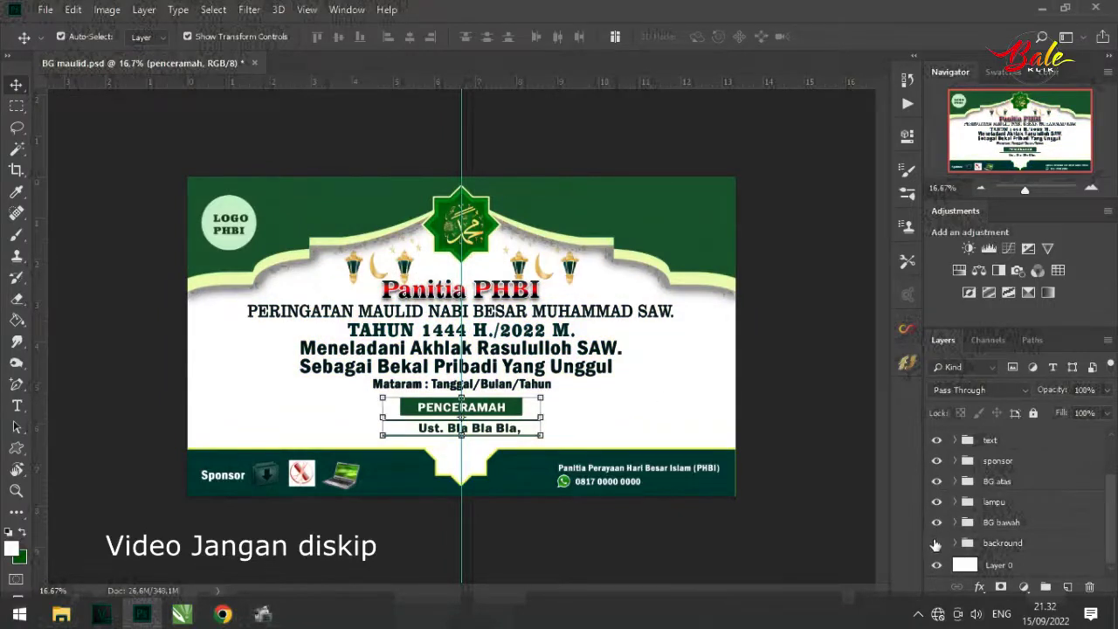
{"action": "left_click", "coordinate": [936, 542]}
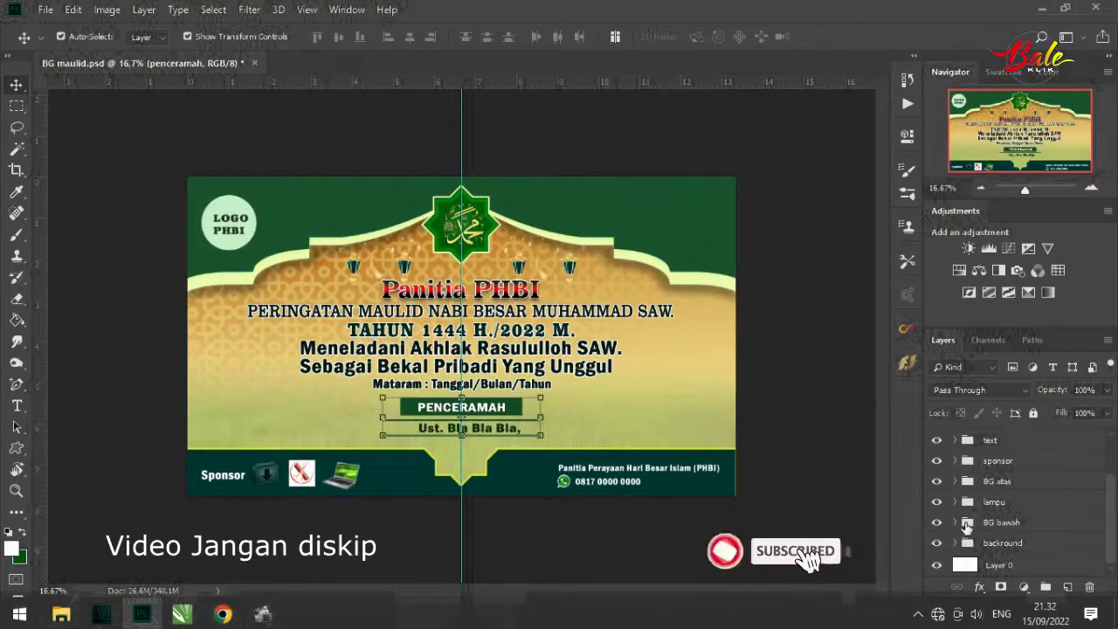
{"action": "left_click", "coordinate": [967, 523]}
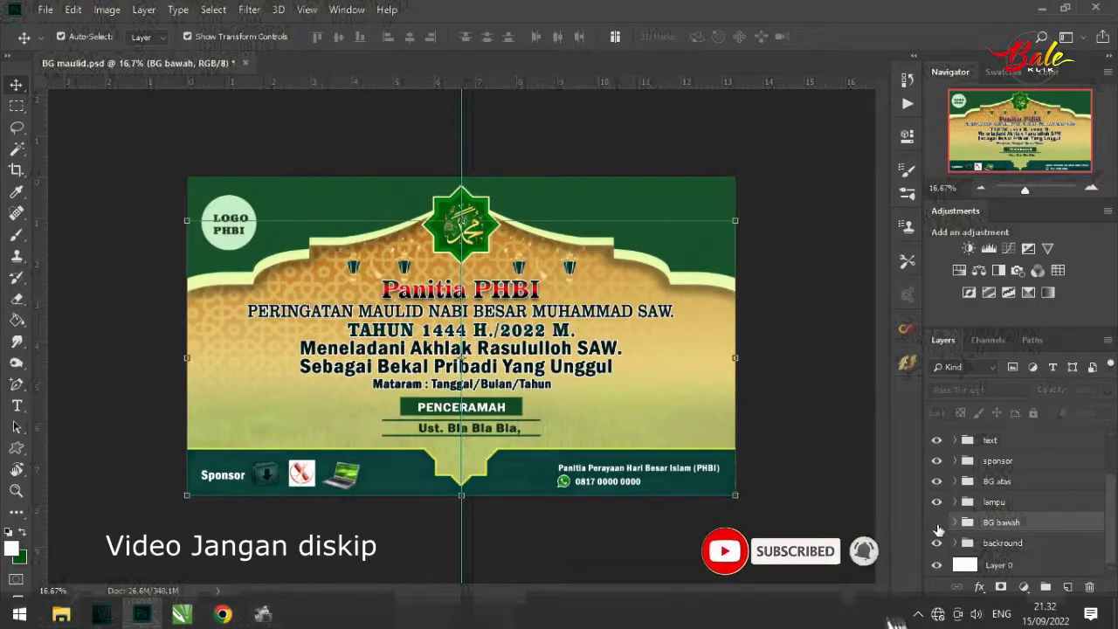
{"action": "left_click", "coordinate": [937, 524]}
{"action": "left_click", "coordinate": [936, 525]}
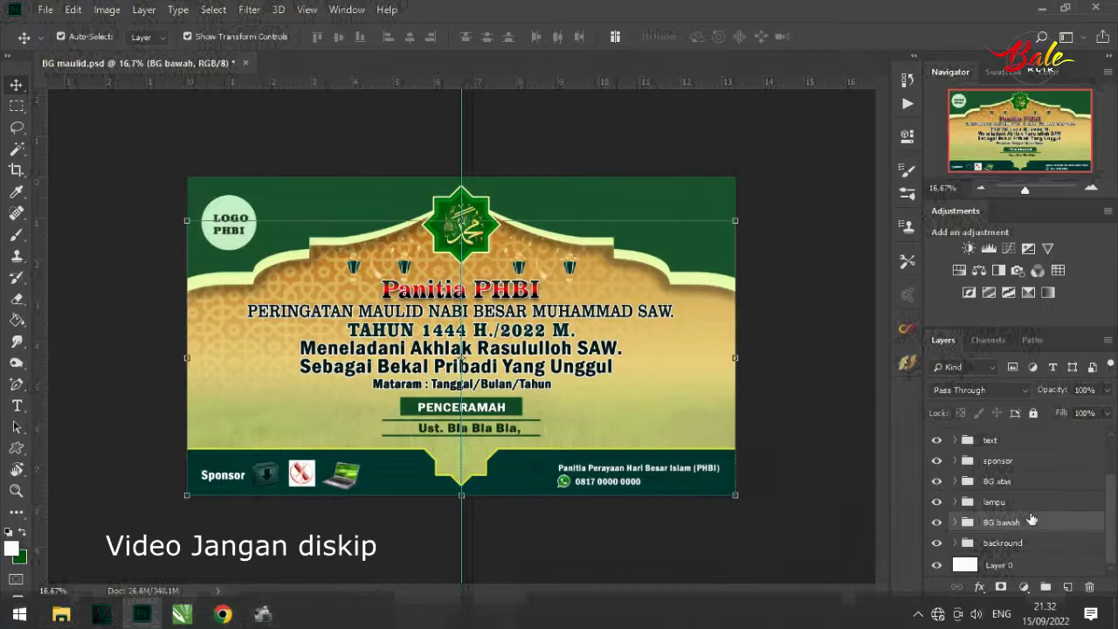
Step: Hide and show the lampu and BG atas groups in turn to check their contents on the banner
{"action": "left_click", "coordinate": [993, 503]}
{"action": "left_click", "coordinate": [936, 502]}
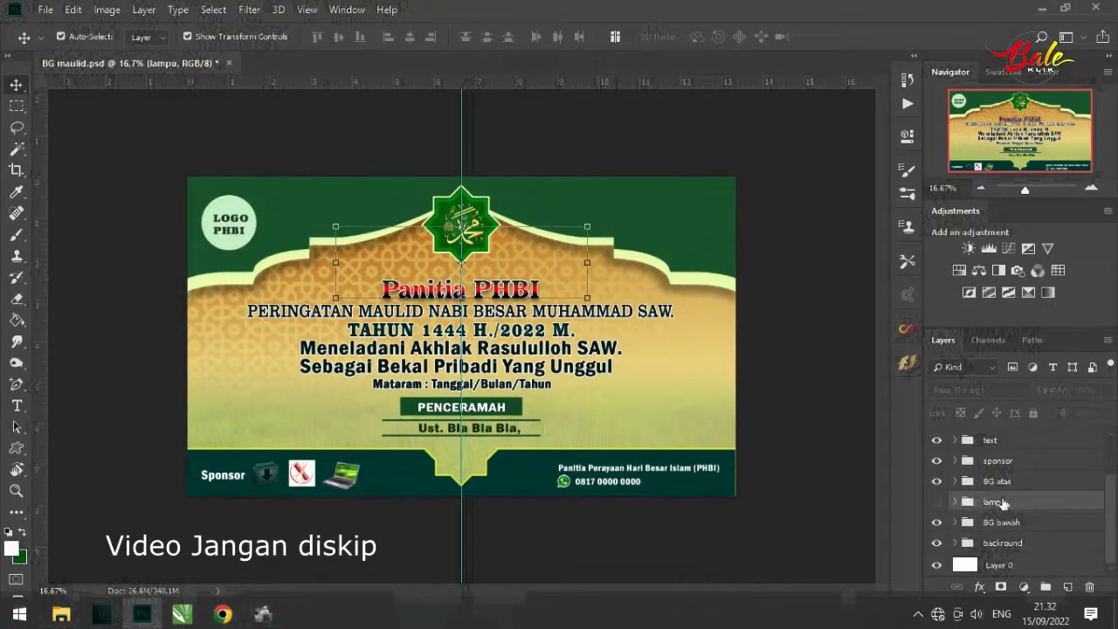
{"action": "left_click", "coordinate": [937, 502]}
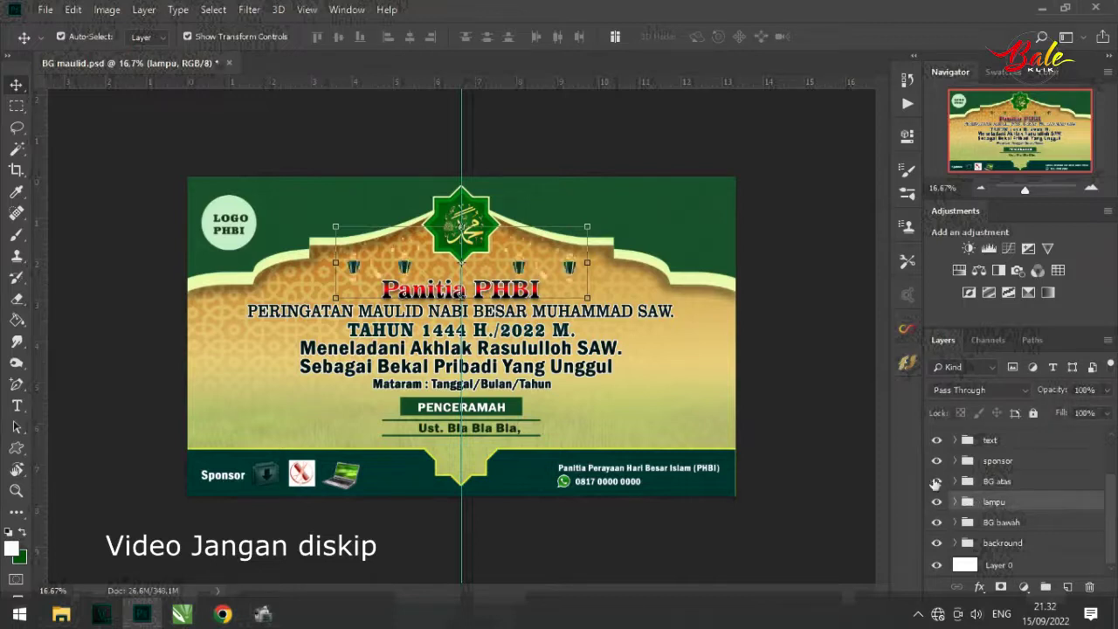
{"action": "left_click", "coordinate": [1051, 482]}
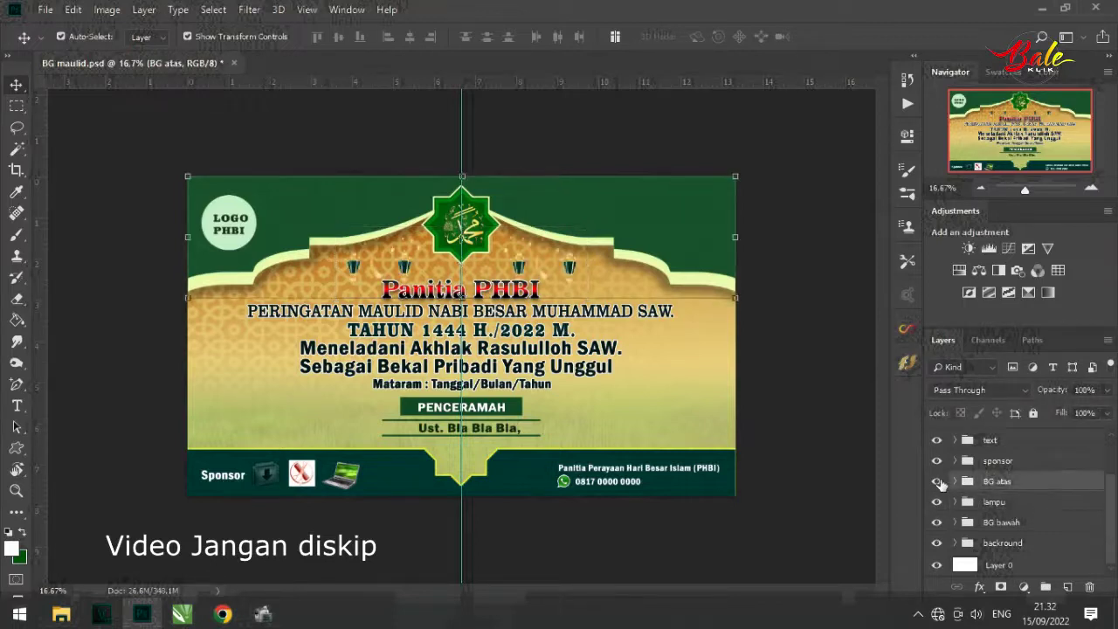
{"action": "left_click", "coordinate": [936, 484]}
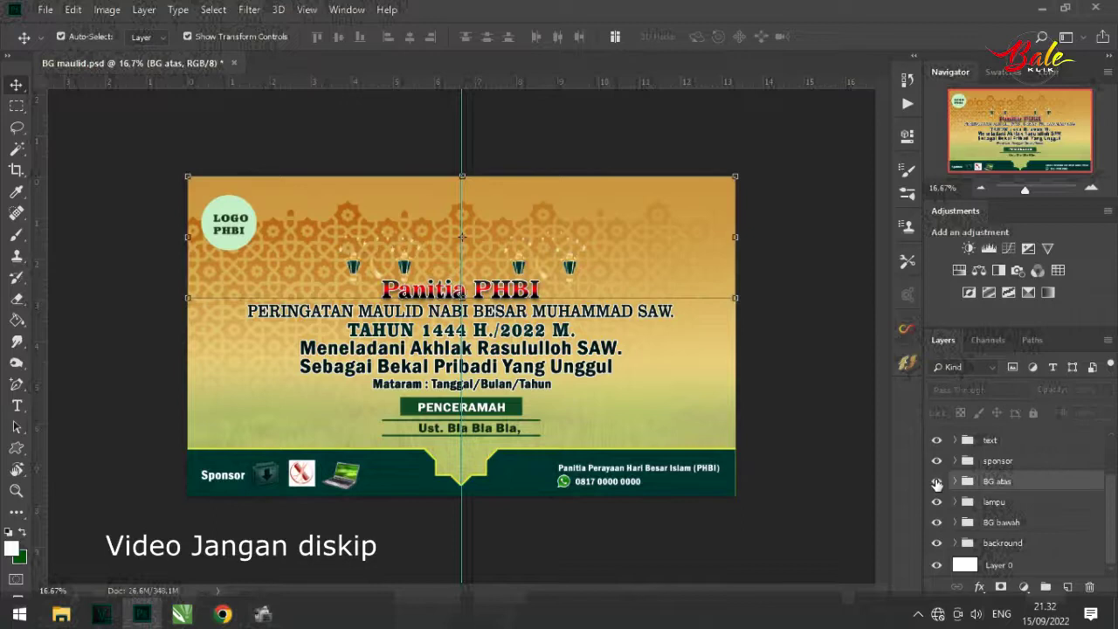
{"action": "left_click", "coordinate": [937, 483]}
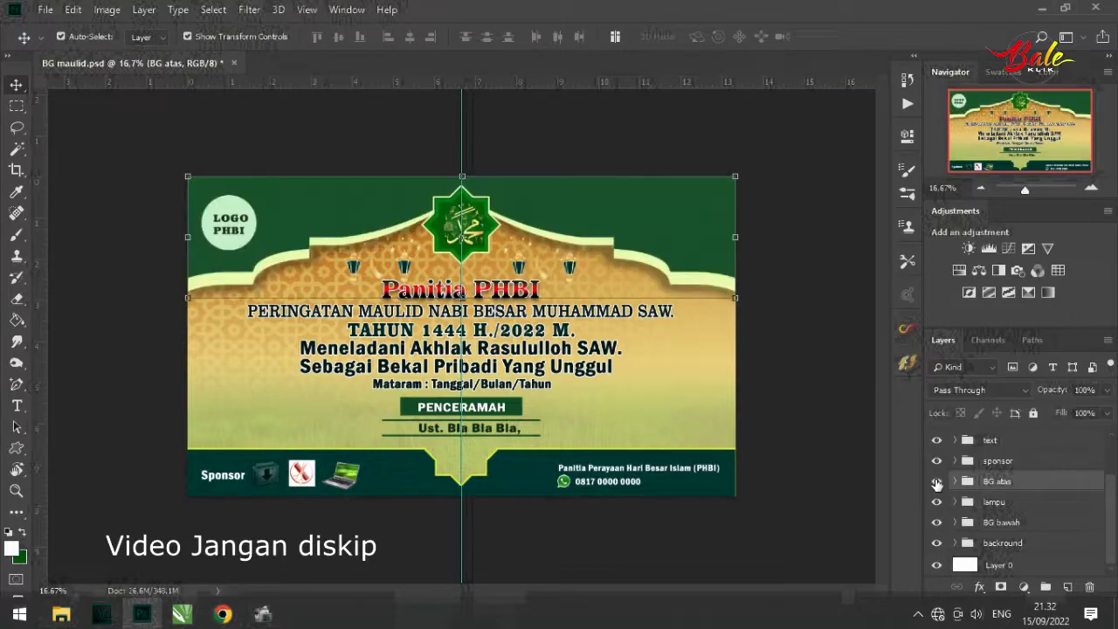
Step: Hide and show the sponsor and text groups in turn to check their contents on the banner
{"action": "left_click", "coordinate": [1026, 461]}
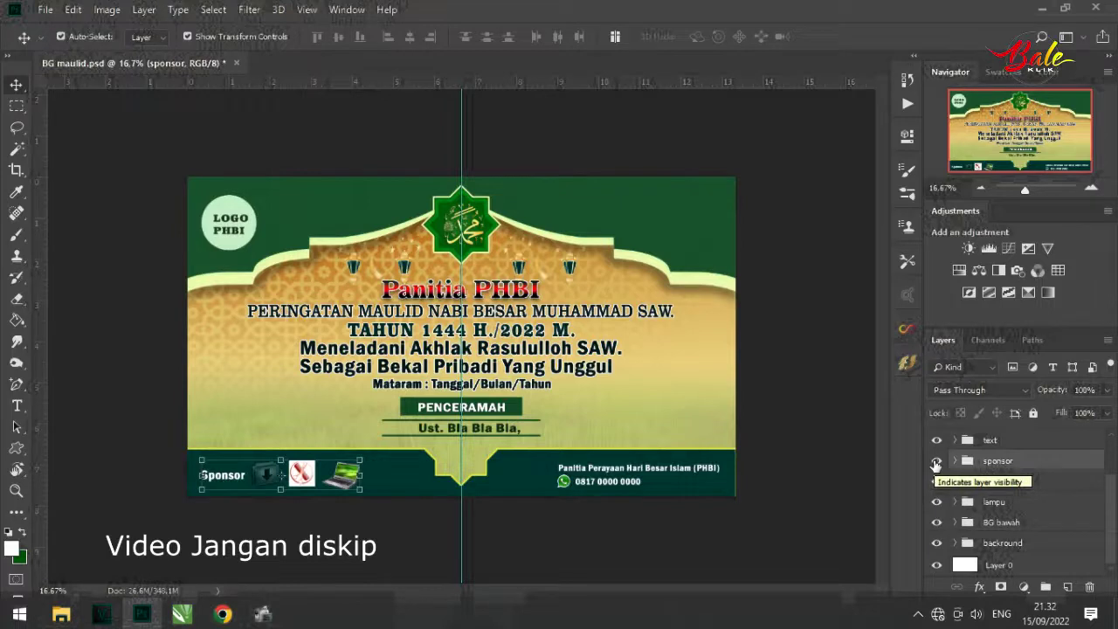
{"action": "left_click", "coordinate": [935, 463]}
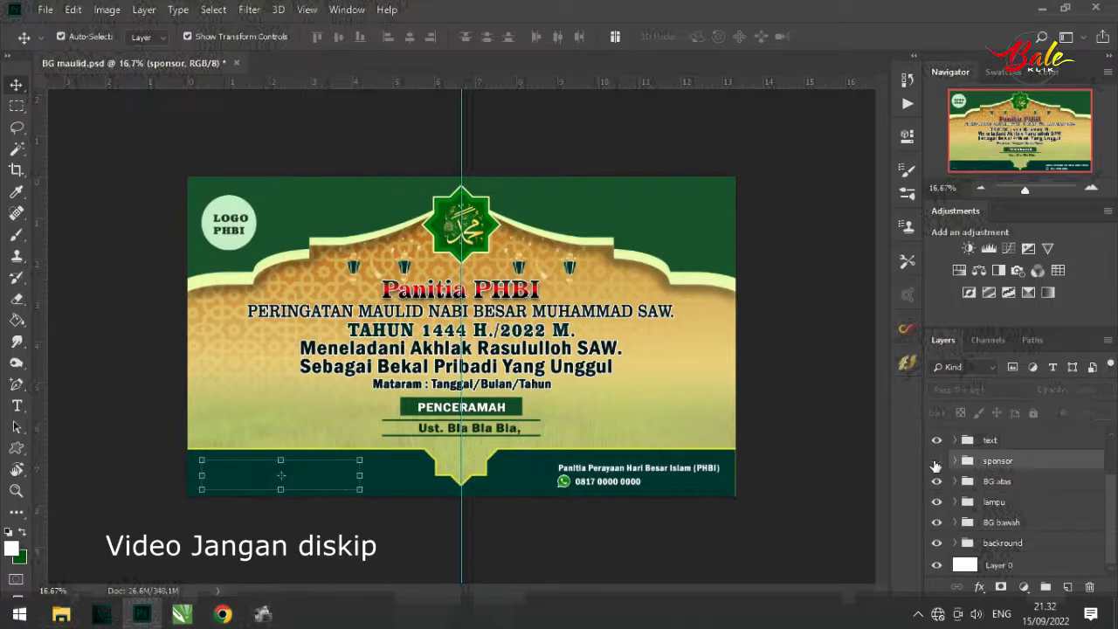
{"action": "left_click", "coordinate": [935, 463]}
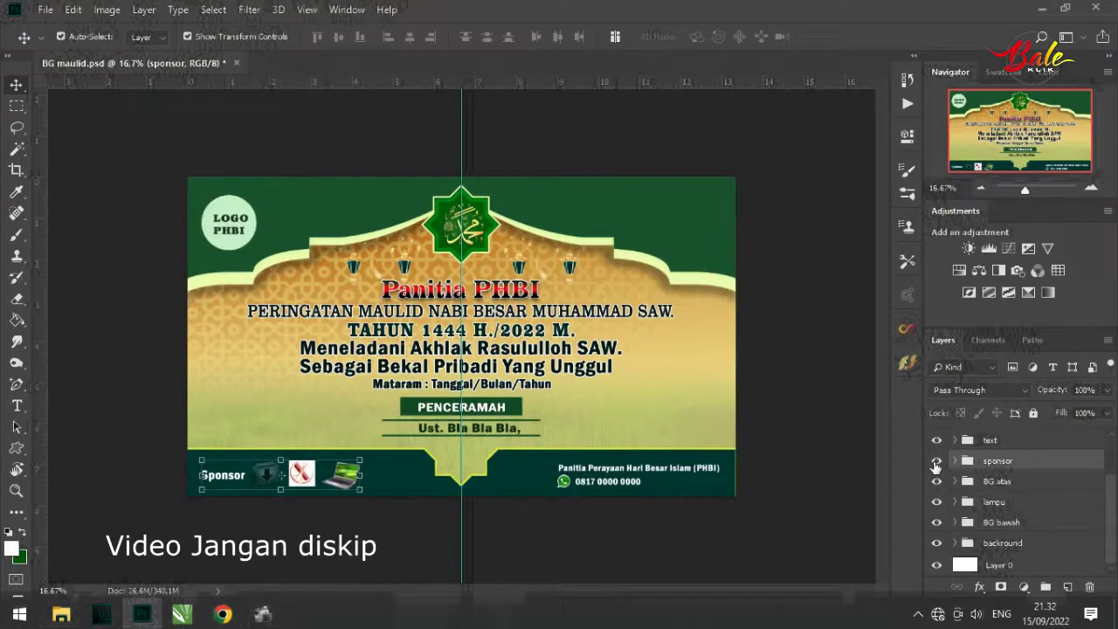
{"action": "left_click", "coordinate": [1007, 441]}
{"action": "left_click", "coordinate": [937, 441]}
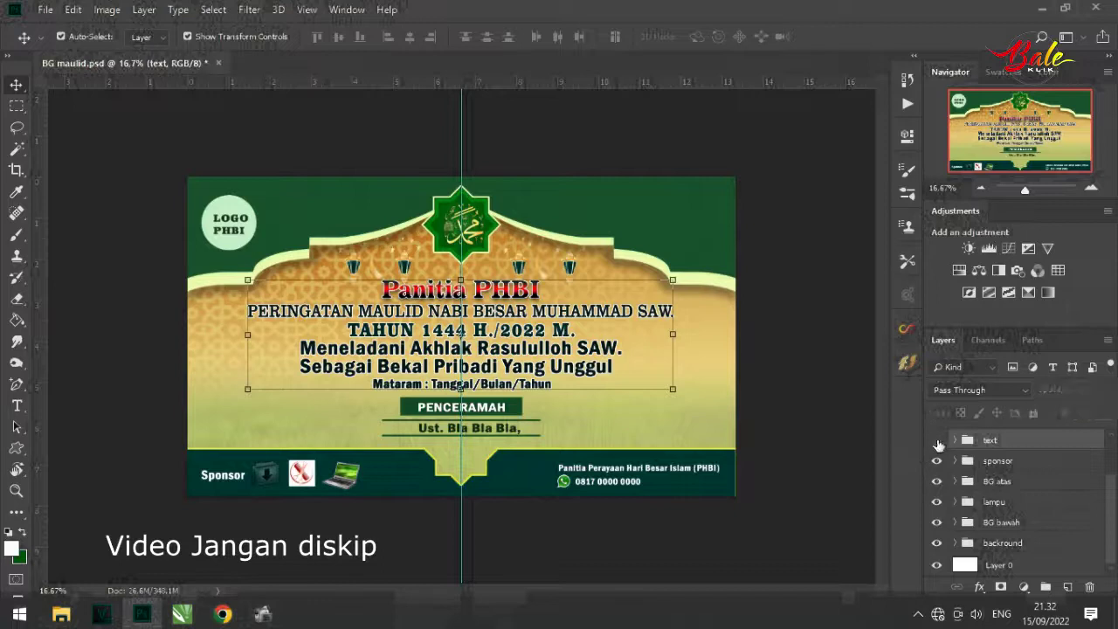
{"action": "left_click", "coordinate": [936, 441]}
Step: Expand the text group and select its Mataram : Tanggal/Bulan/Tahun text layer for a closer look
{"action": "left_click", "coordinate": [955, 442]}
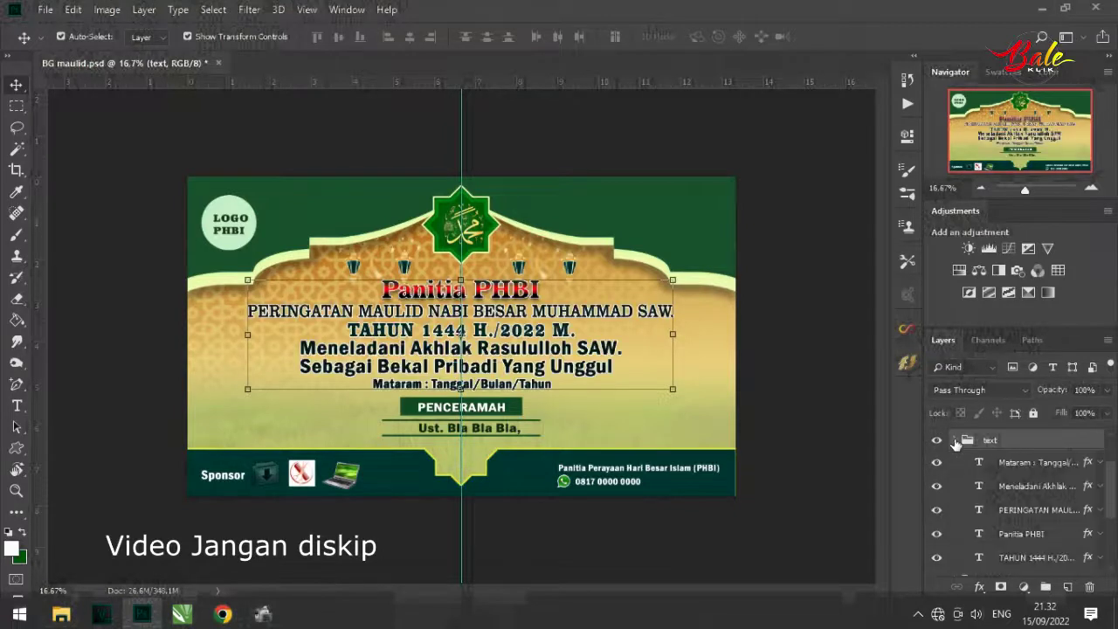
{"action": "left_click", "coordinate": [1011, 467]}
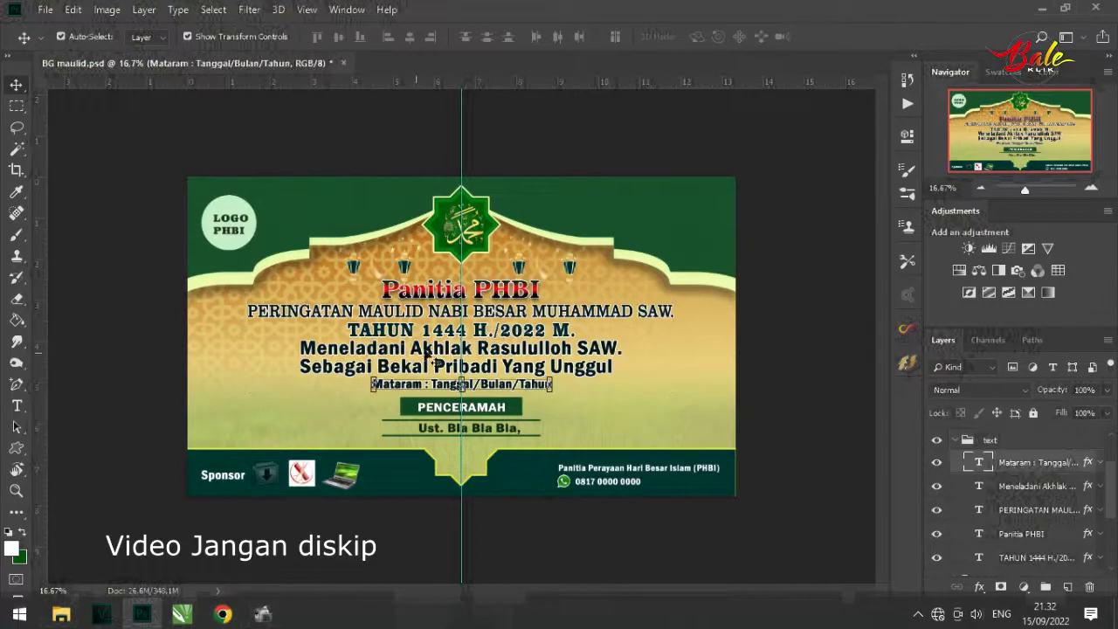
{"action": "left_click", "coordinate": [1090, 190]}
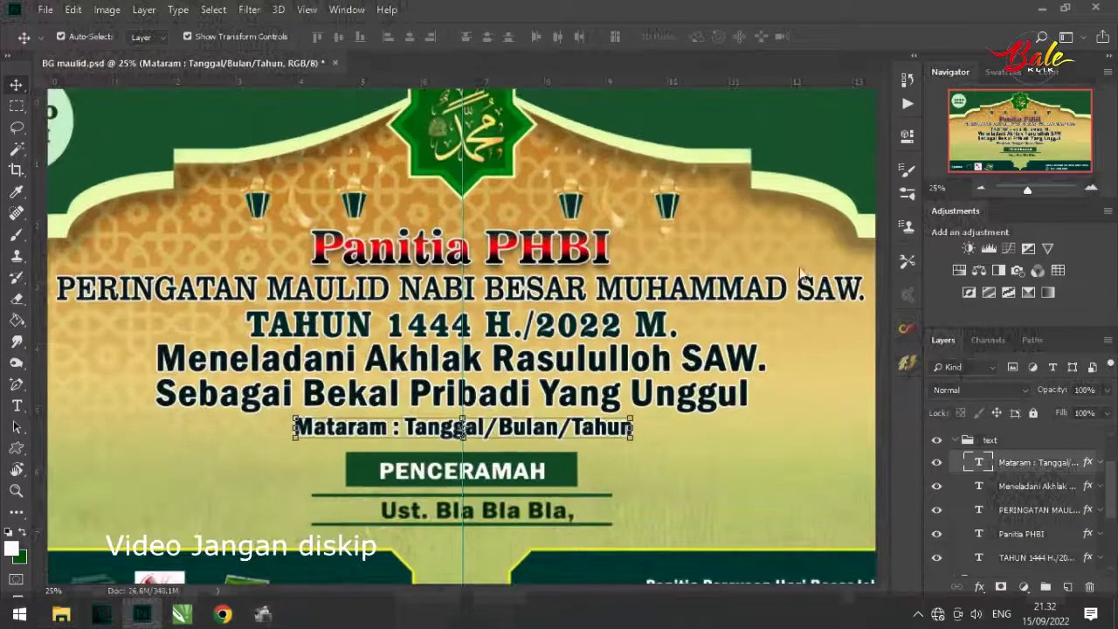
{"action": "left_click", "coordinate": [983, 189]}
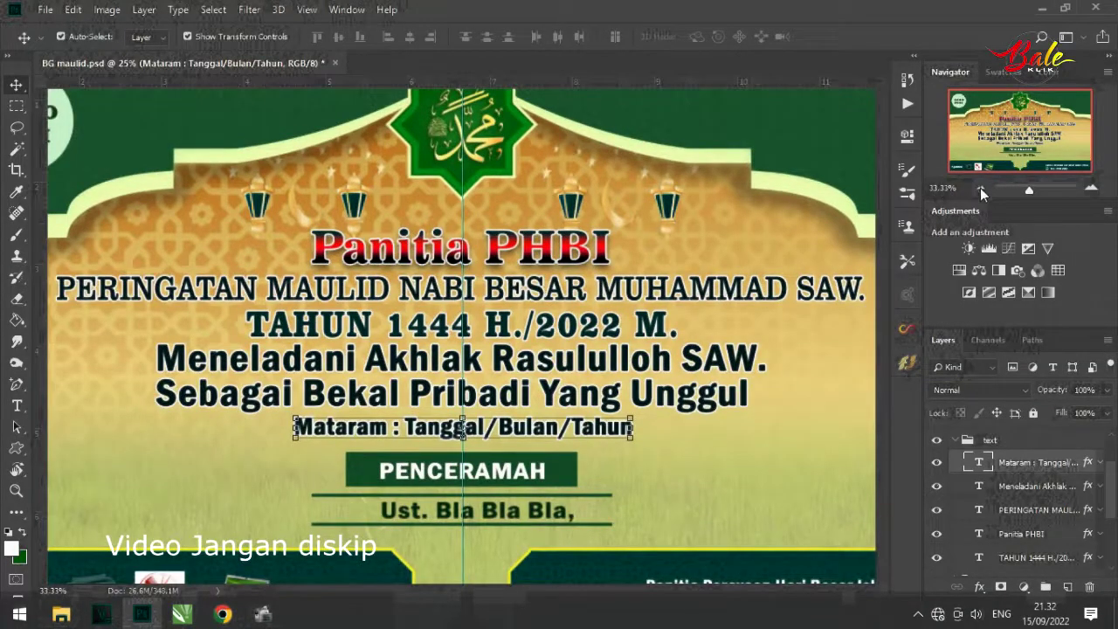
Step: Select the Meneladani Akhlak and PERINGATAN MAULID text layers in turn to check which banner lines they hold
{"action": "left_click", "coordinate": [980, 188]}
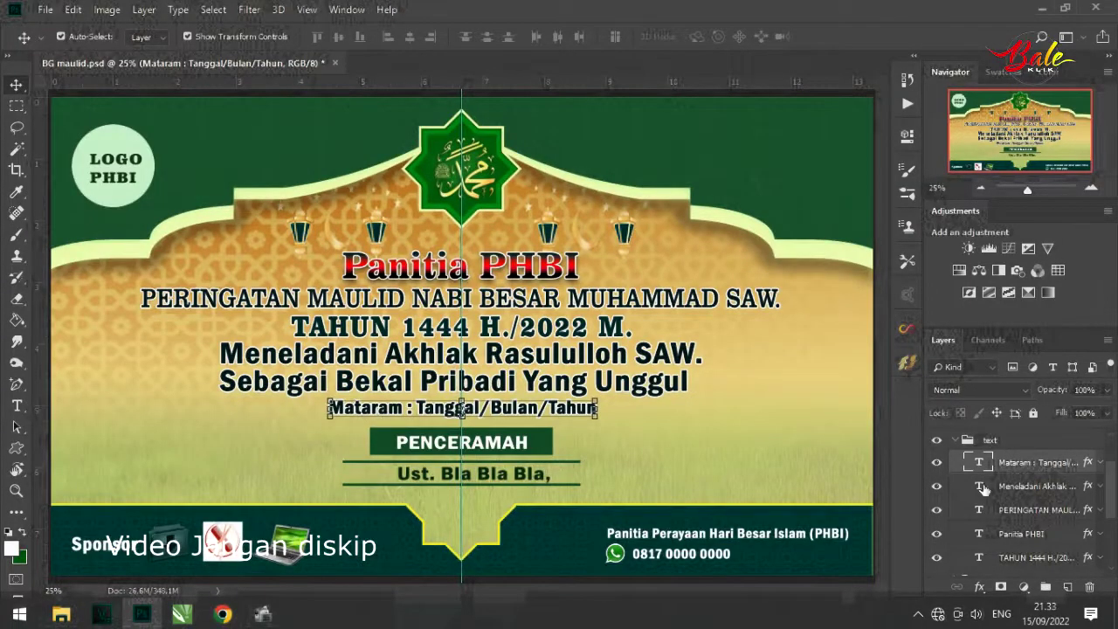
{"action": "left_click", "coordinate": [1015, 487]}
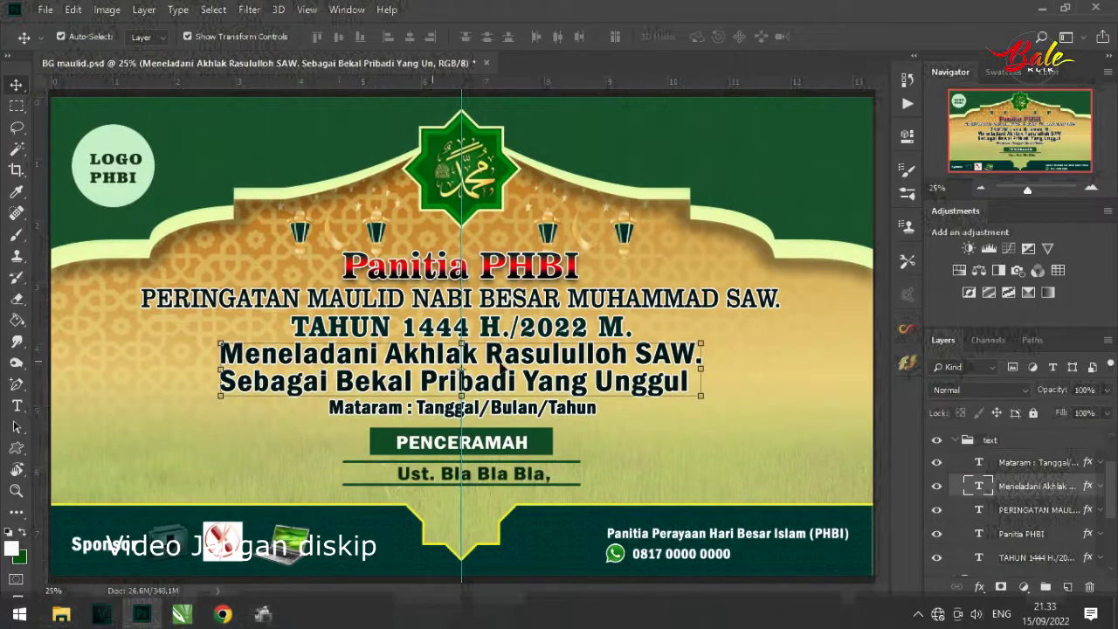
{"action": "scroll", "coordinate": [1031, 494], "scroll_direction": "down", "scroll_amount": 1}
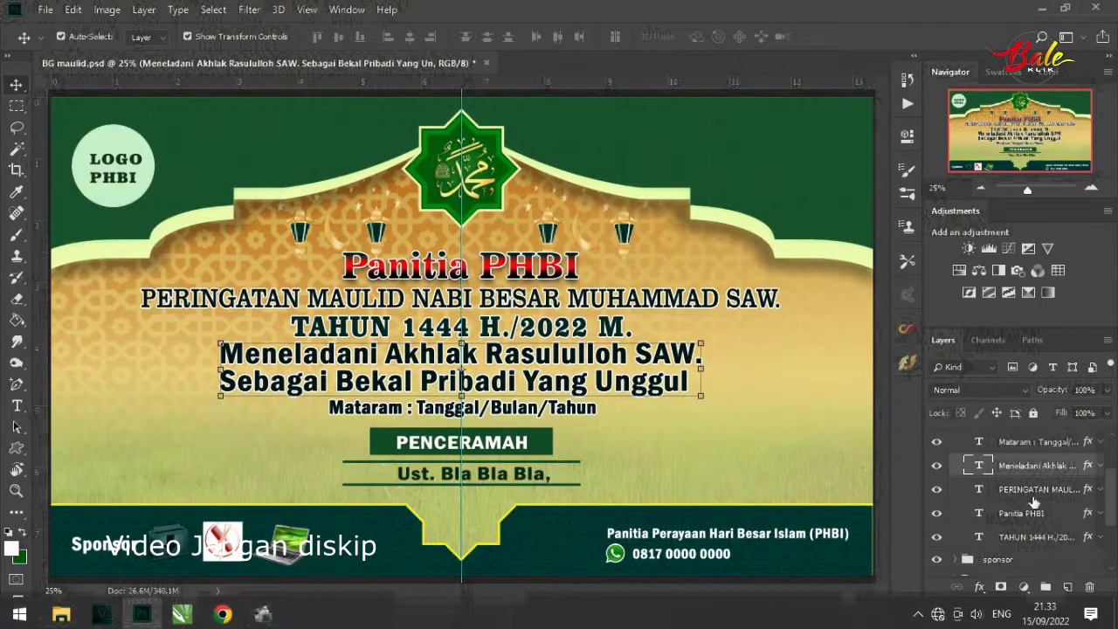
{"action": "left_click", "coordinate": [1036, 491]}
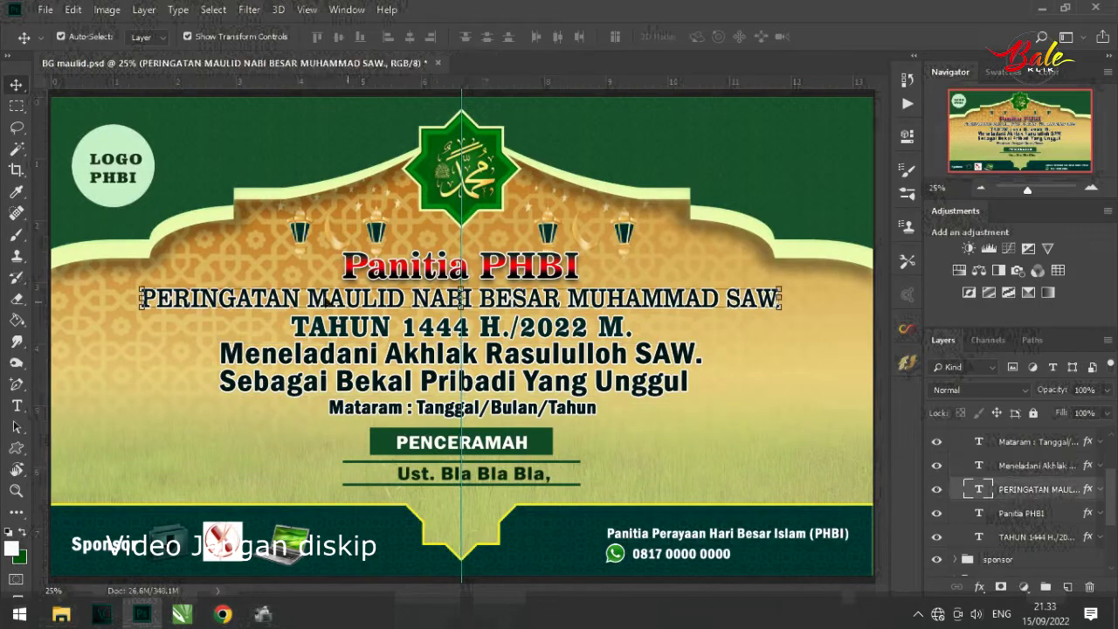
Step: Extend the Panitia PHBI heading text so that it reads Panitia PHBI REMAJA MASJID
{"action": "left_click", "coordinate": [1035, 515]}
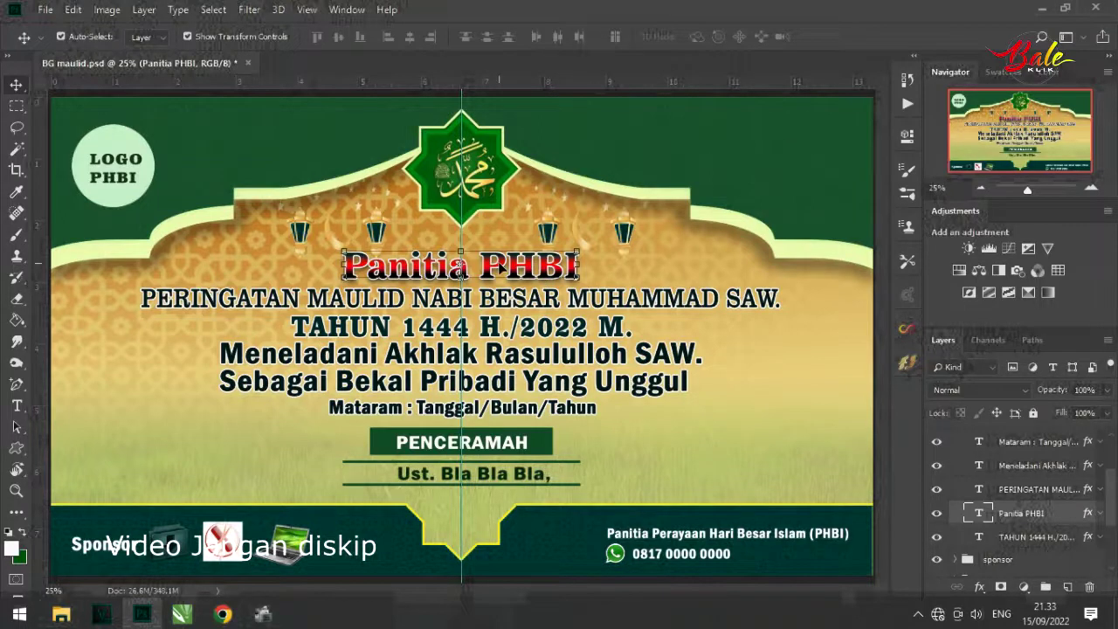
{"action": "key", "text": "t"}
{"action": "left_click", "coordinate": [546, 263]}
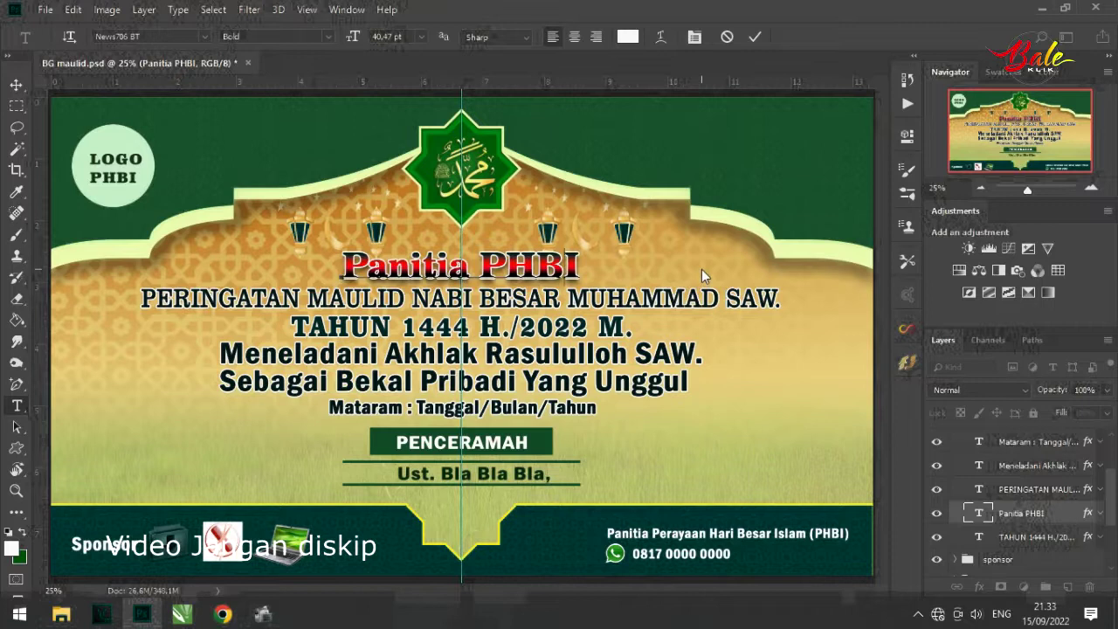
{"action": "key", "text": "Right"}
{"action": "key", "text": "Right"}
{"action": "type", "text": "RE"}
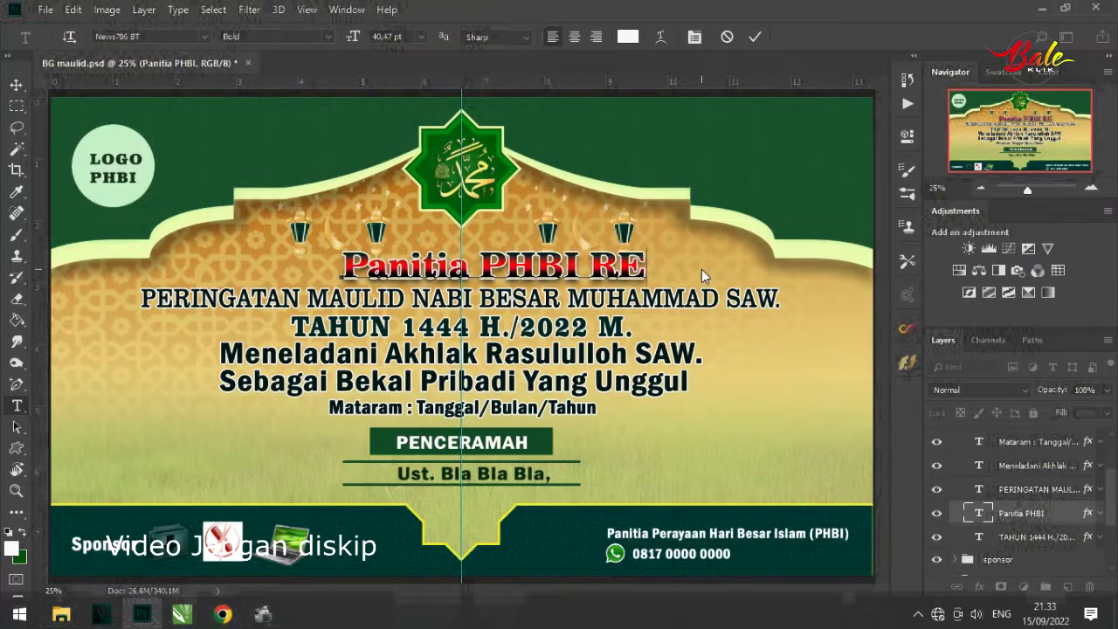
{"action": "type", "text": "MAJA MASJI"}
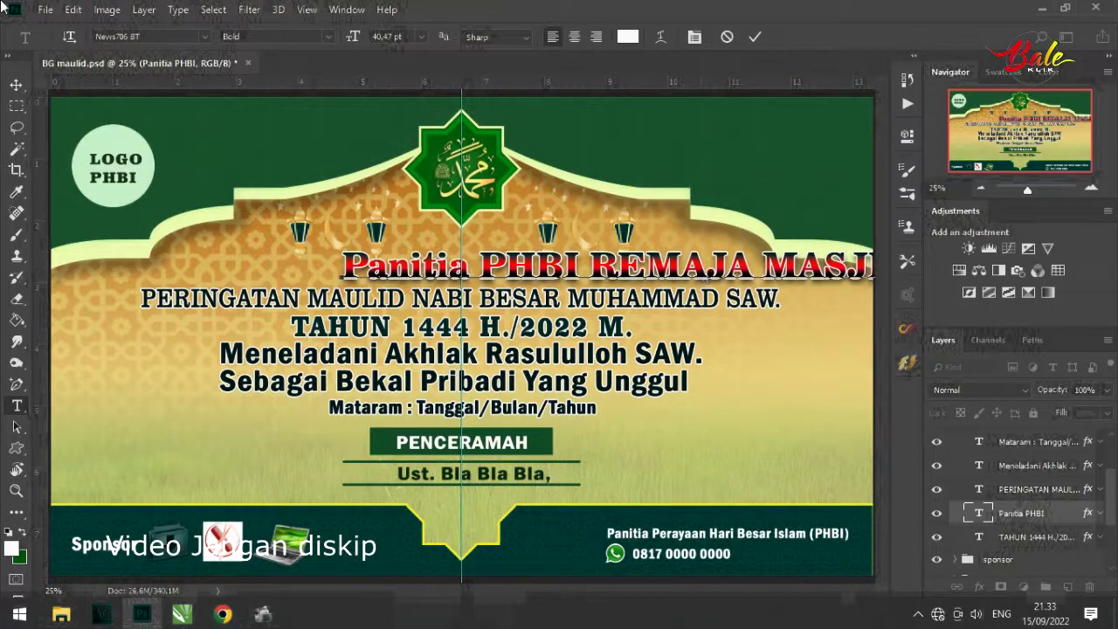
{"action": "left_click", "coordinate": [17, 84]}
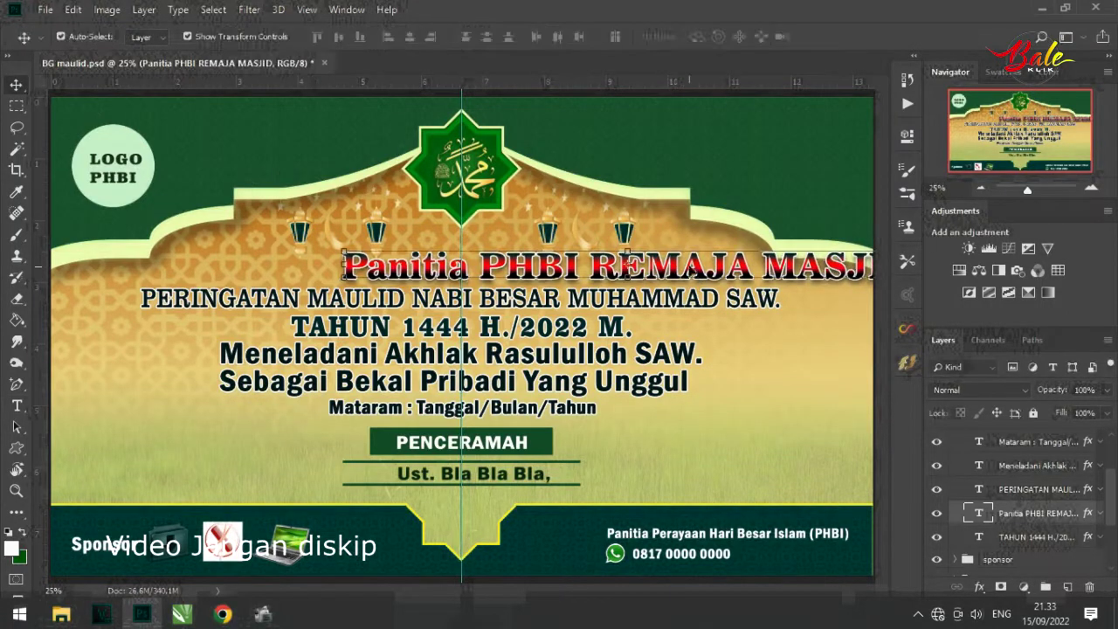
Step: Move the Panitia PHBI REMAJA MASJID heading left into the banner and scale it down to about 91%
{"action": "left_click_drag", "start_coordinate": [697, 267], "coordinate": [530, 254]}
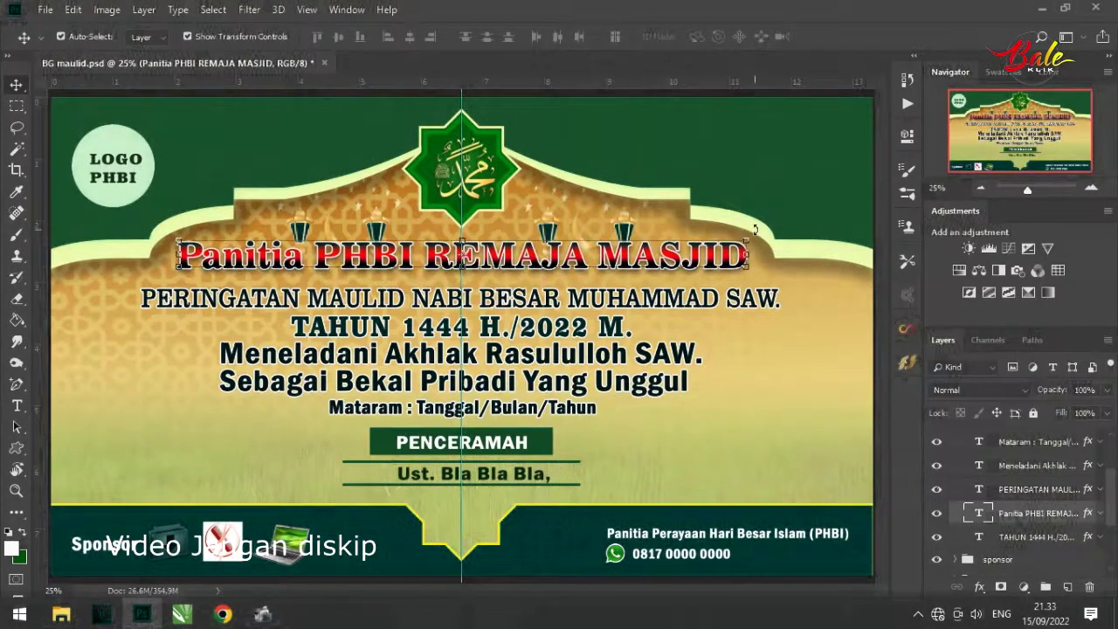
{"action": "key", "text": "ctrl+t"}
{"action": "left_click_drag", "start_coordinate": [749, 235], "coordinate": [699, 242]}
{"action": "key", "text": "Return"}
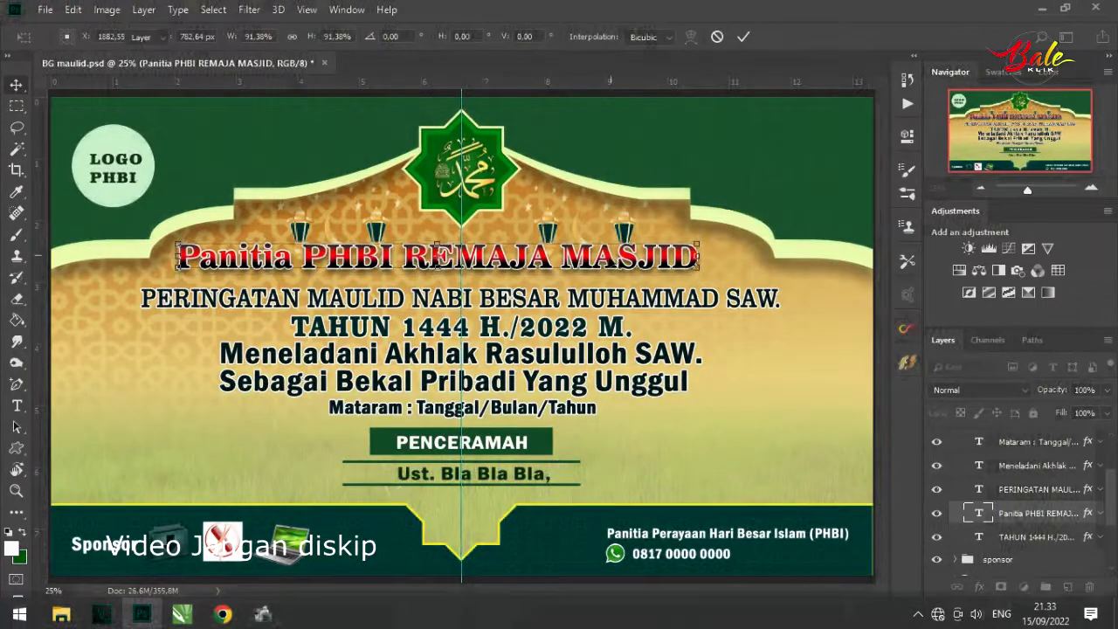
Step: Nudge the resized heading to the right until it is centred on the vertical guide
{"action": "key", "text": "shift+Right"}
{"action": "key", "text": "shift+Right"}
{"action": "key", "text": "shift+Right"}
{"action": "key", "text": "shift+Right"}
{"action": "key", "text": "shift+Right"}
{"action": "key", "text": "shift+Right"}
{"action": "key", "text": "shift+Right"}
{"action": "key", "text": "shift+Right"}
{"action": "key", "text": "shift+Right"}
{"action": "key", "text": "shift+Right"}
{"action": "key", "text": "shift+Right"}
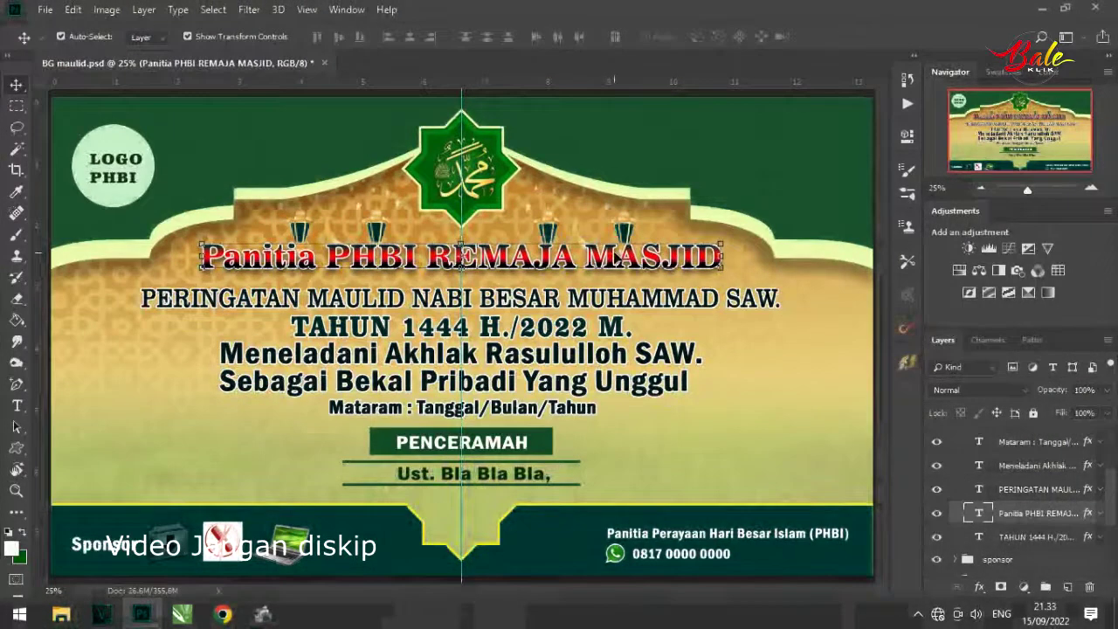
Step: Browse the font list for the whole heading text and keep News706 BT
{"action": "key", "text": "t"}
{"action": "left_click", "coordinate": [626, 255]}
{"action": "key", "text": "ctrl+a"}
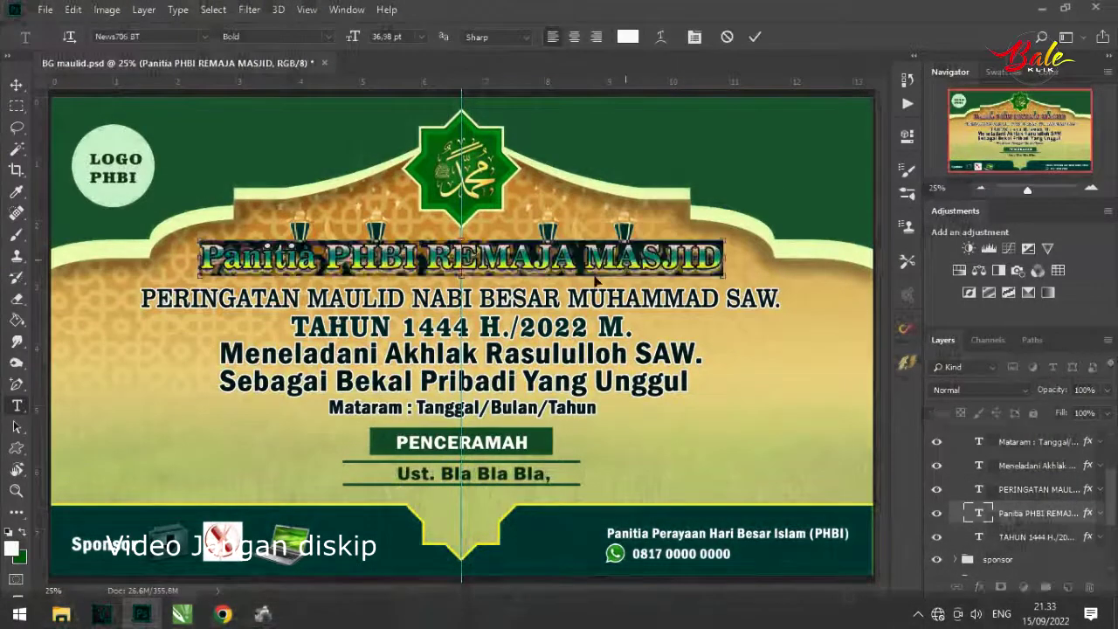
{"action": "left_click", "coordinate": [201, 38]}
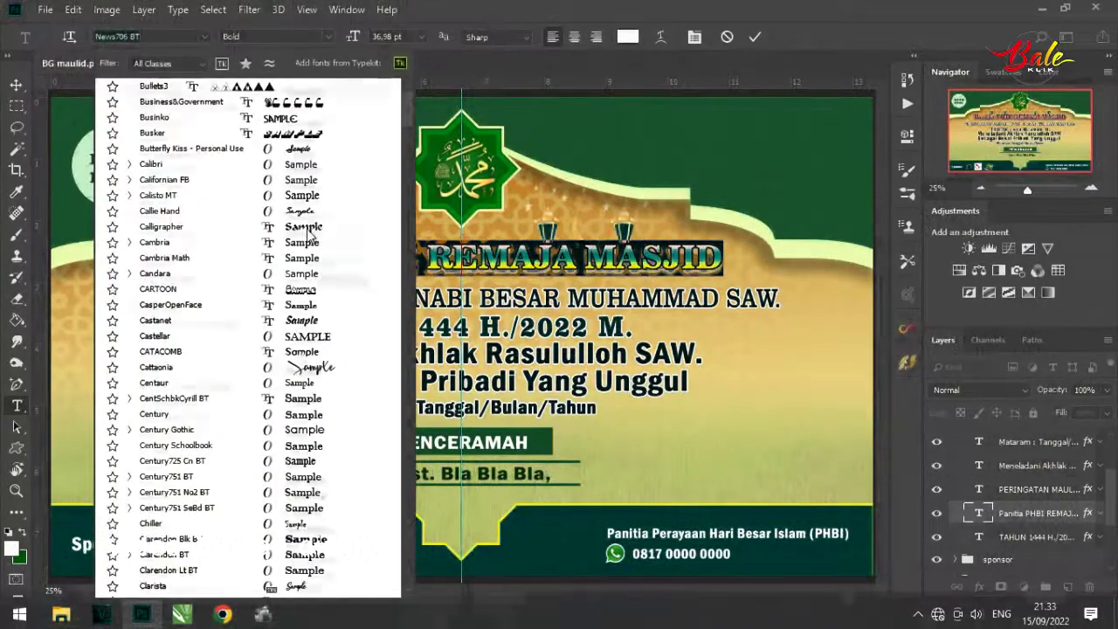
{"action": "left_click", "coordinate": [140, 37]}
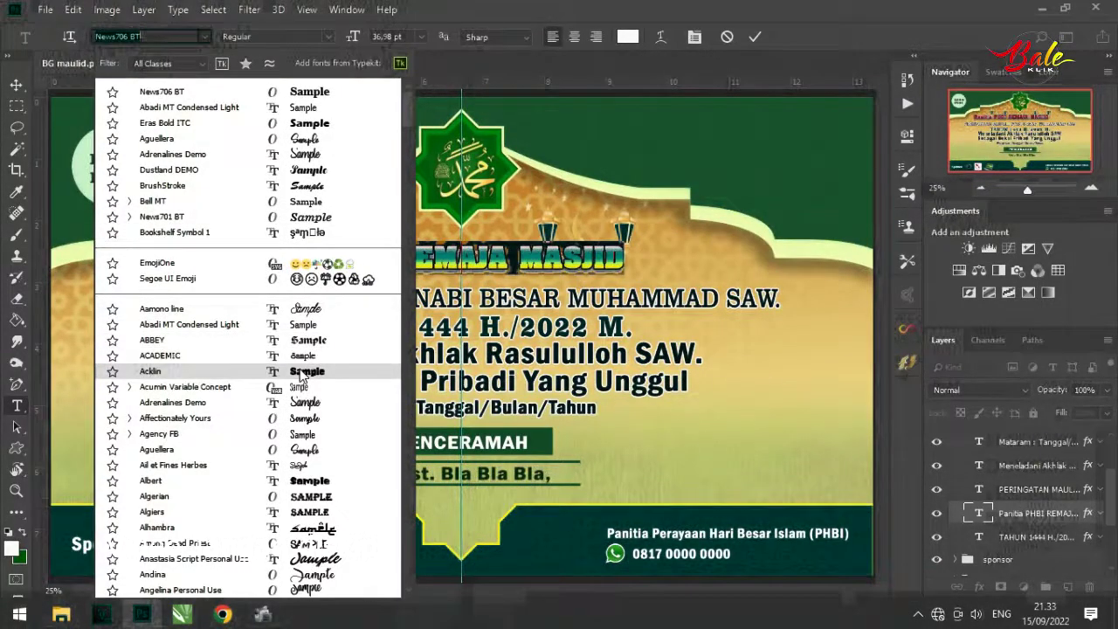
{"action": "left_click", "coordinate": [322, 95]}
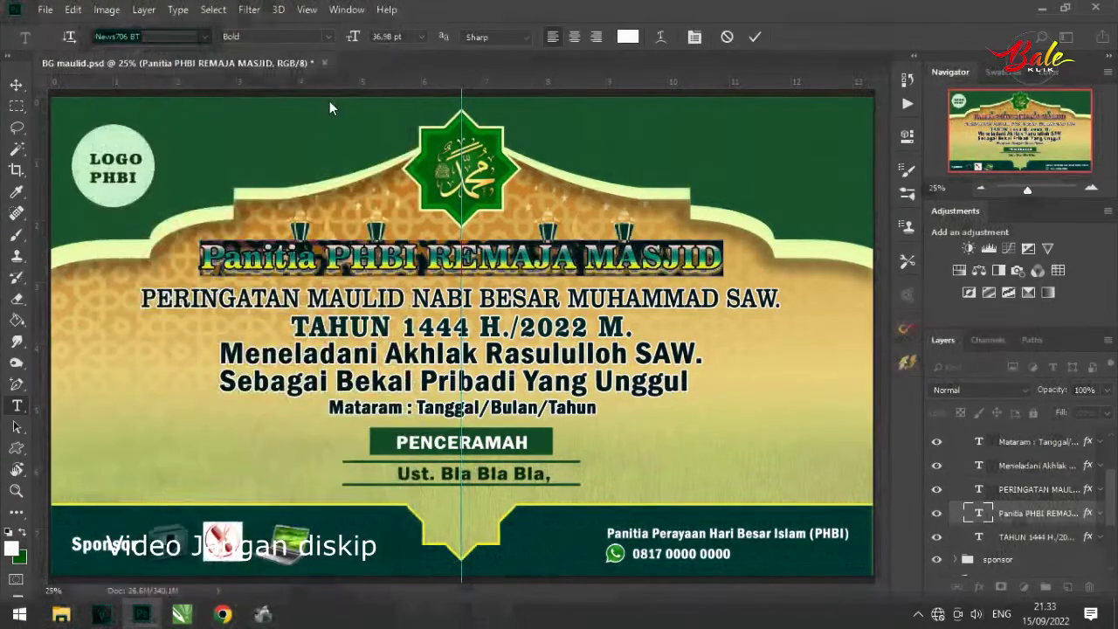
Step: Lower the heading slightly so it sits just above the PERINGATAN MAULID NABI line
{"action": "left_click", "coordinate": [18, 85]}
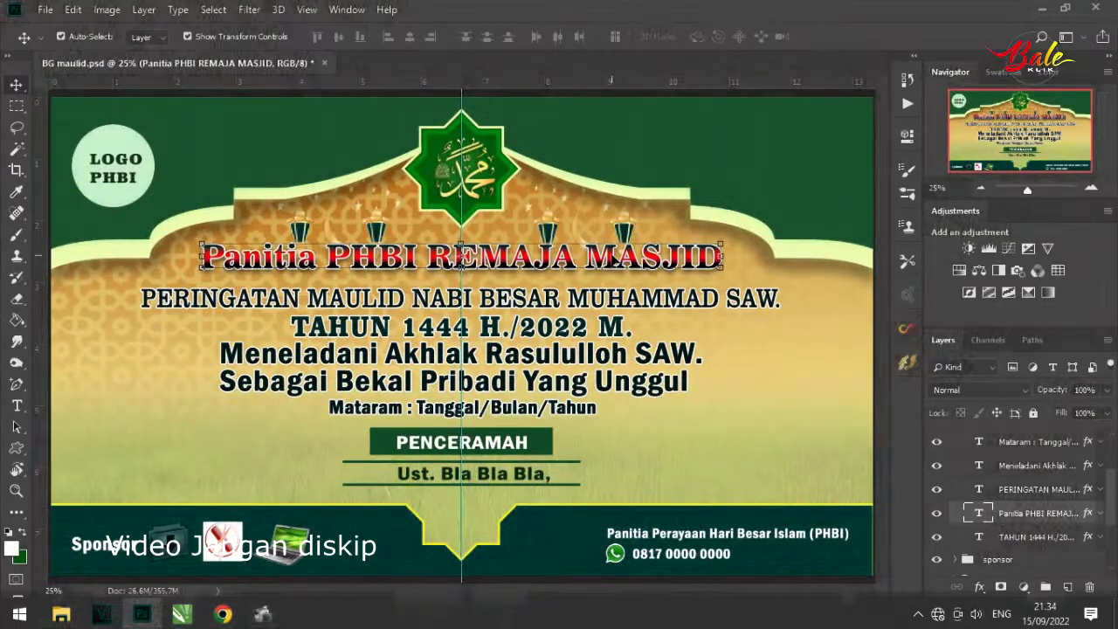
{"action": "left_click_drag", "start_coordinate": [613, 259], "coordinate": [614, 263]}
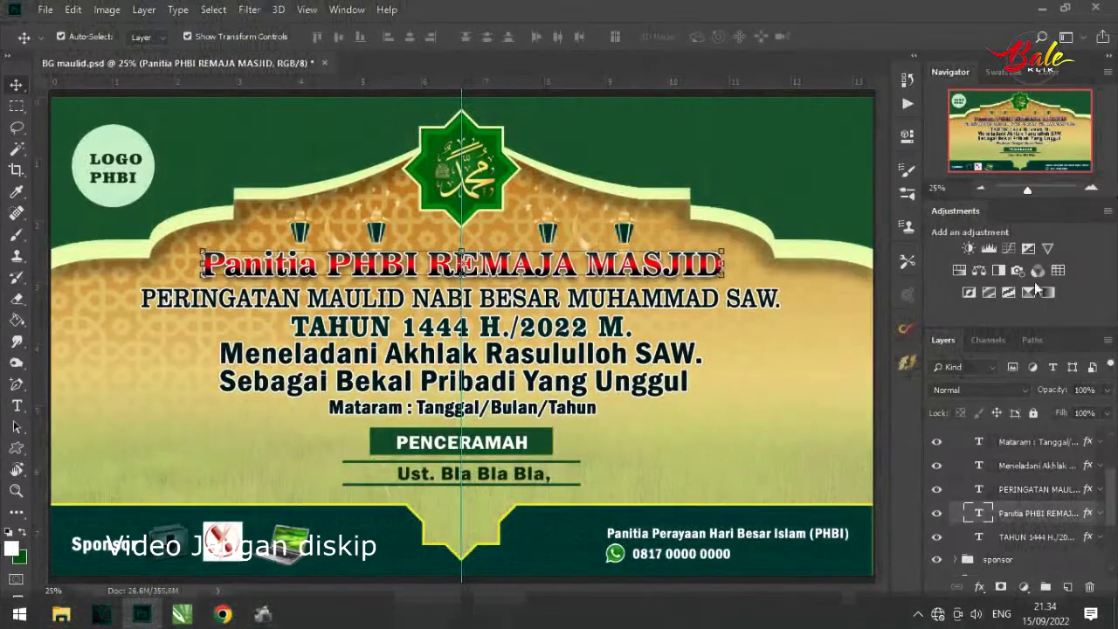
Step: Collapse the text group and move the logo phbi group slightly down and to the right
{"action": "scroll", "coordinate": [1003, 448], "scroll_direction": "up", "scroll_amount": 3}
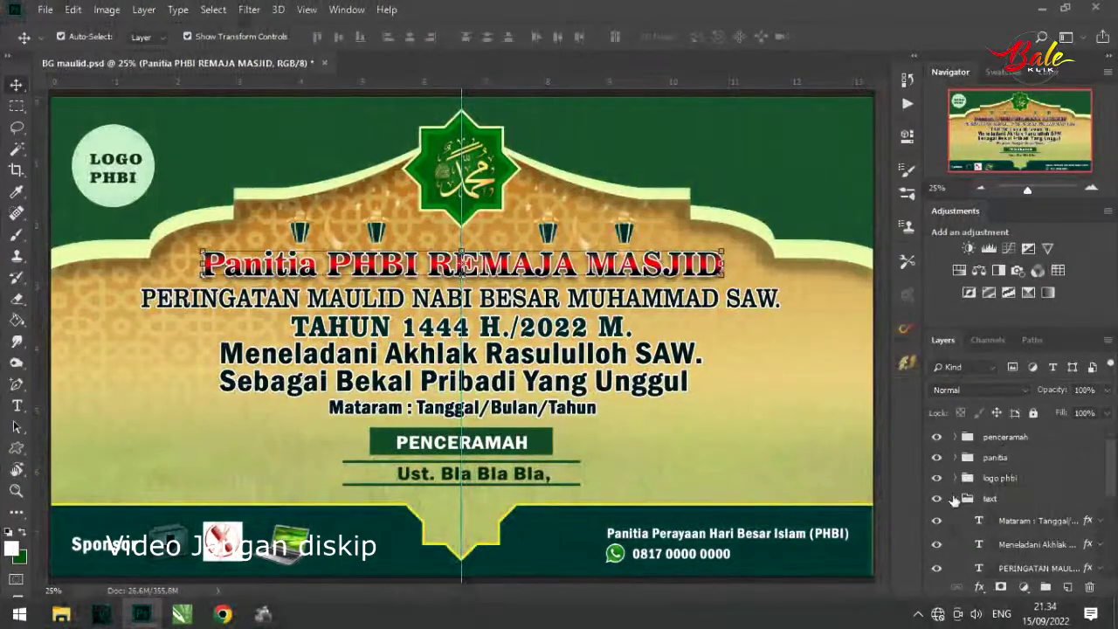
{"action": "left_click", "coordinate": [956, 498]}
{"action": "left_click", "coordinate": [1001, 478]}
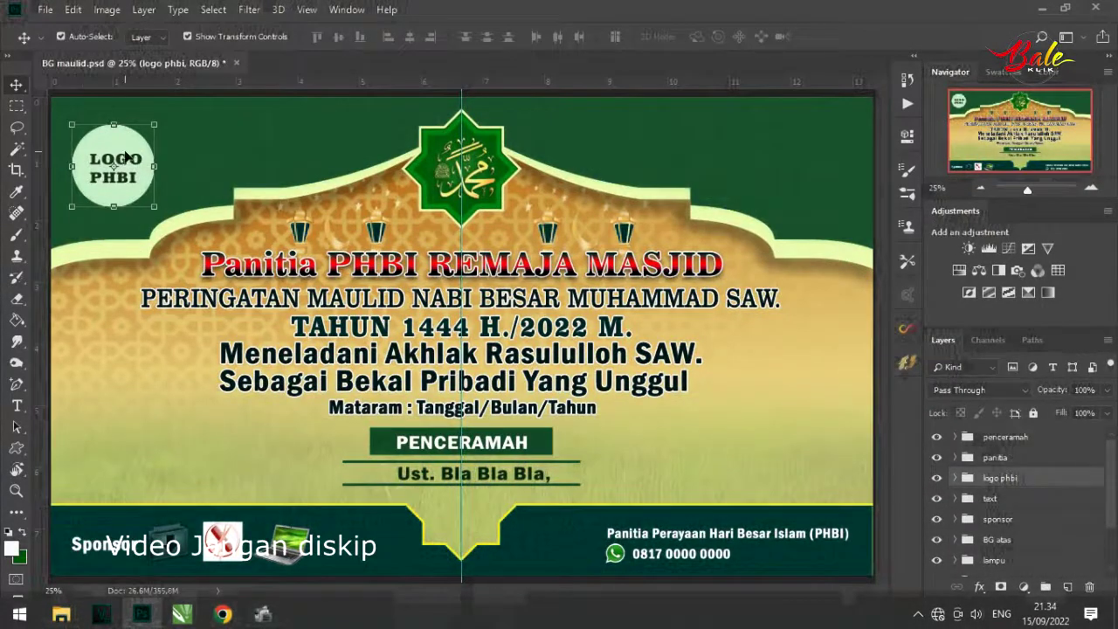
{"action": "mouse_move", "coordinate": [129, 163]}
{"action": "left_mouse_down"}
{"action": "mouse_move", "coordinate": [131, 140]}
{"action": "mouse_move", "coordinate": [134, 161]}
{"action": "mouse_move", "coordinate": [145, 157]}
{"action": "mouse_move", "coordinate": [105, 172]}
{"action": "mouse_move", "coordinate": [126, 166]}
{"action": "left_mouse_up"}
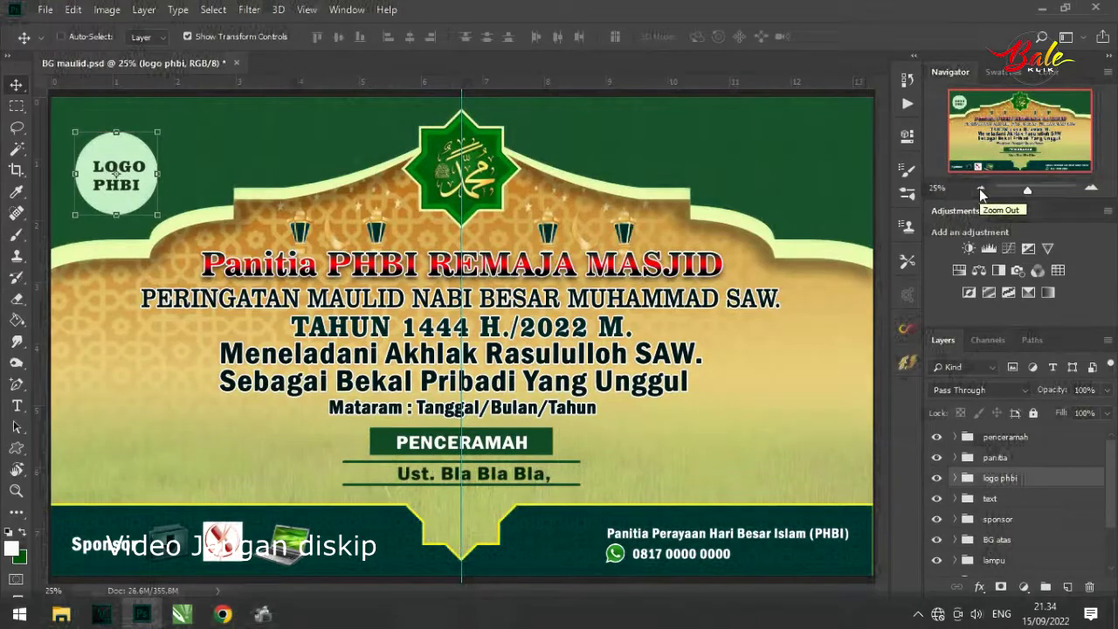
{"action": "left_click", "coordinate": [979, 188]}
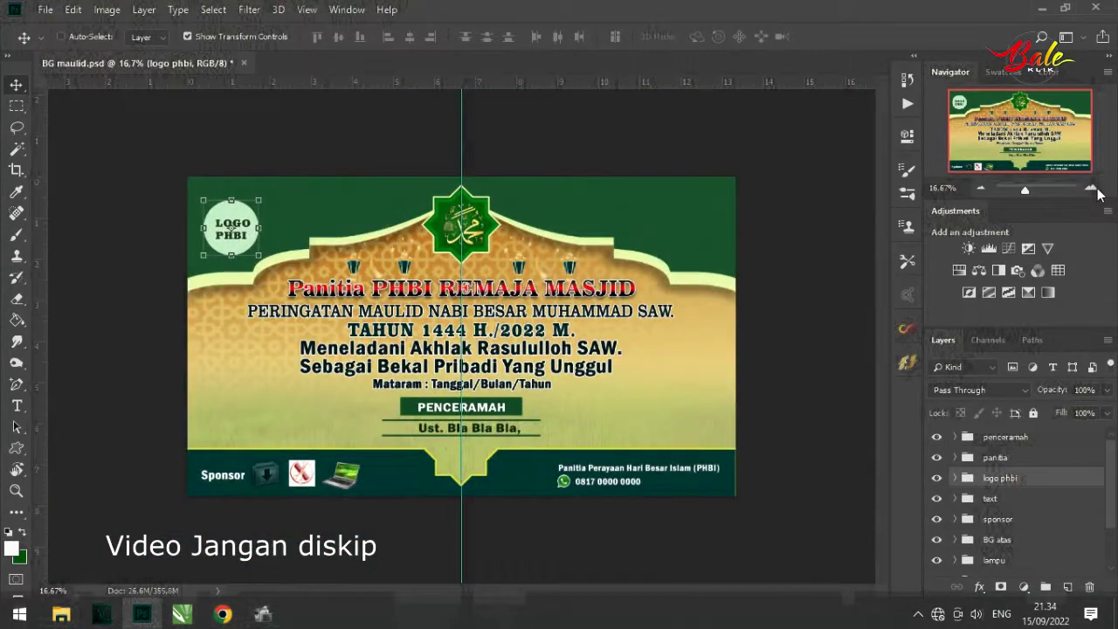
{"action": "left_click", "coordinate": [1097, 189]}
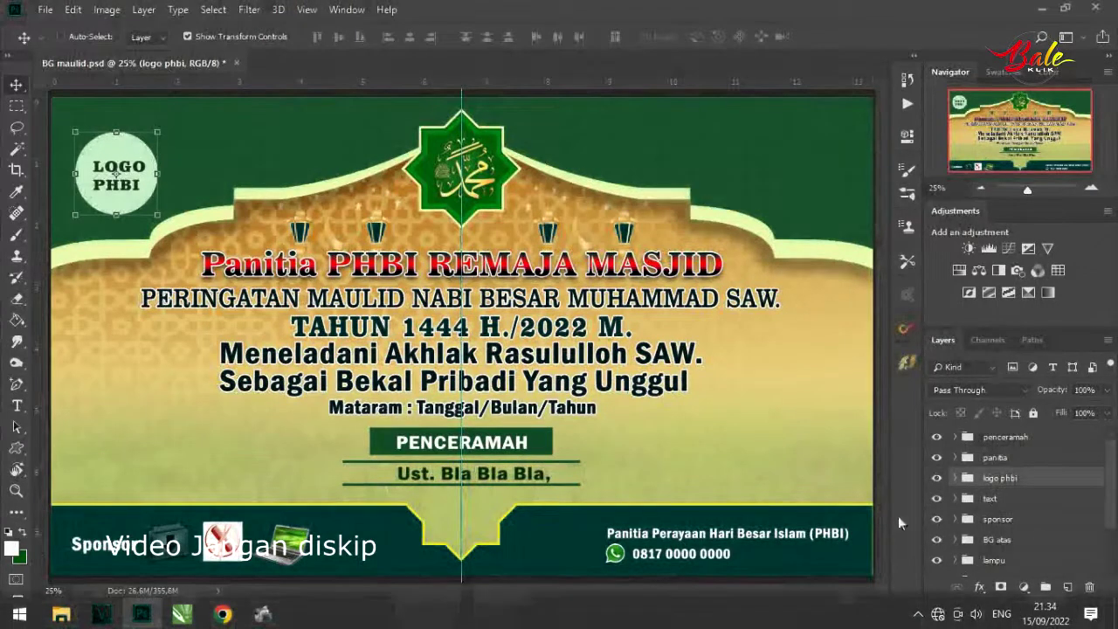
Step: Check the extent of the sponsor group and shift the panitia group's contact lines slightly left and up
{"action": "left_click", "coordinate": [1023, 521]}
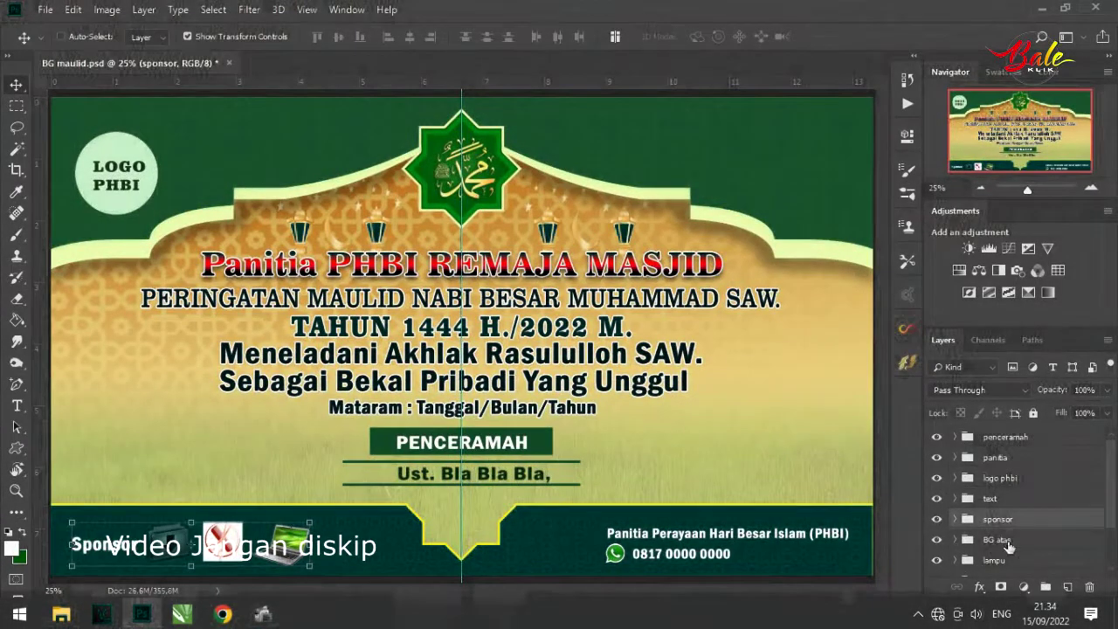
{"action": "left_click", "coordinate": [1000, 458]}
{"action": "left_click_drag", "start_coordinate": [765, 544], "coordinate": [739, 534]}
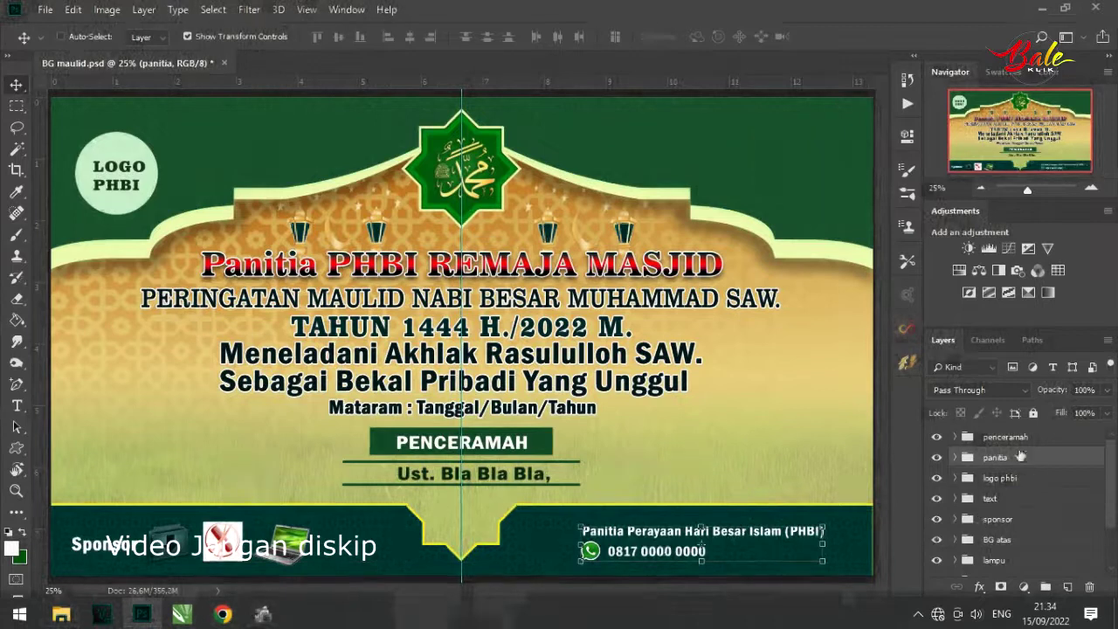
Step: Expand the penceramah group and select Layer 29 copy 2 to see which line it holds
{"action": "key", "text": "alt+bracketright"}
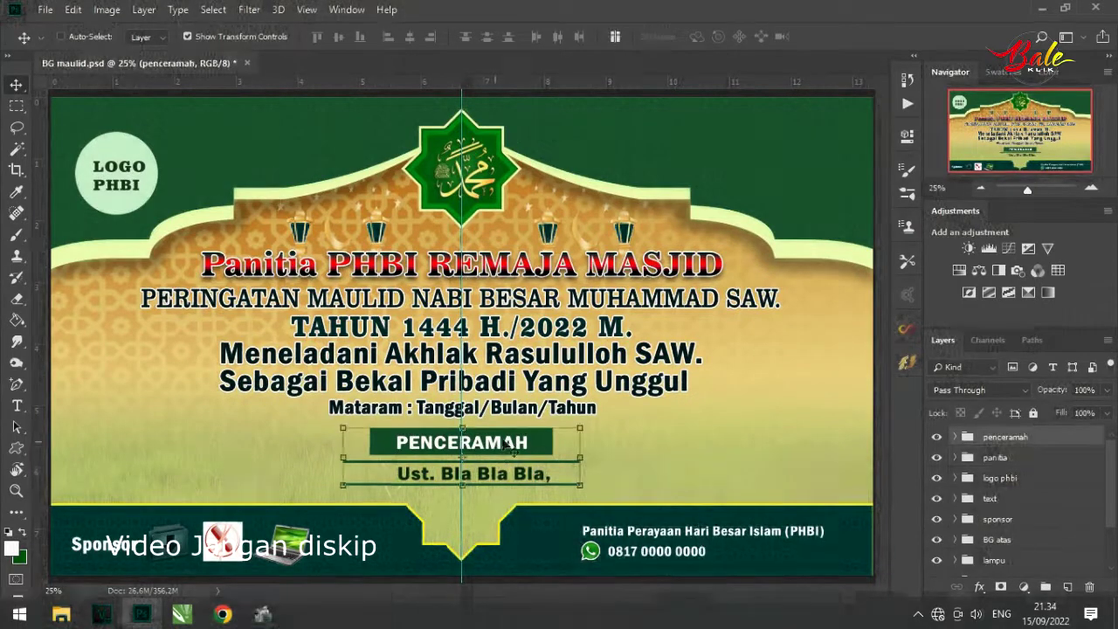
{"action": "left_click", "coordinate": [956, 437]}
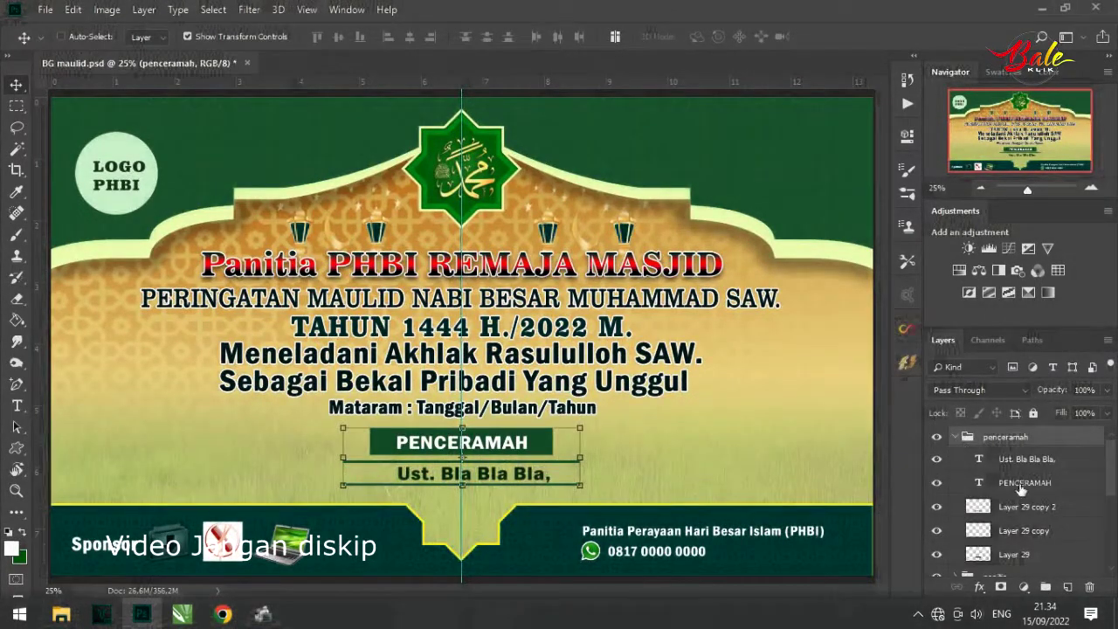
{"action": "left_click", "coordinate": [1018, 512]}
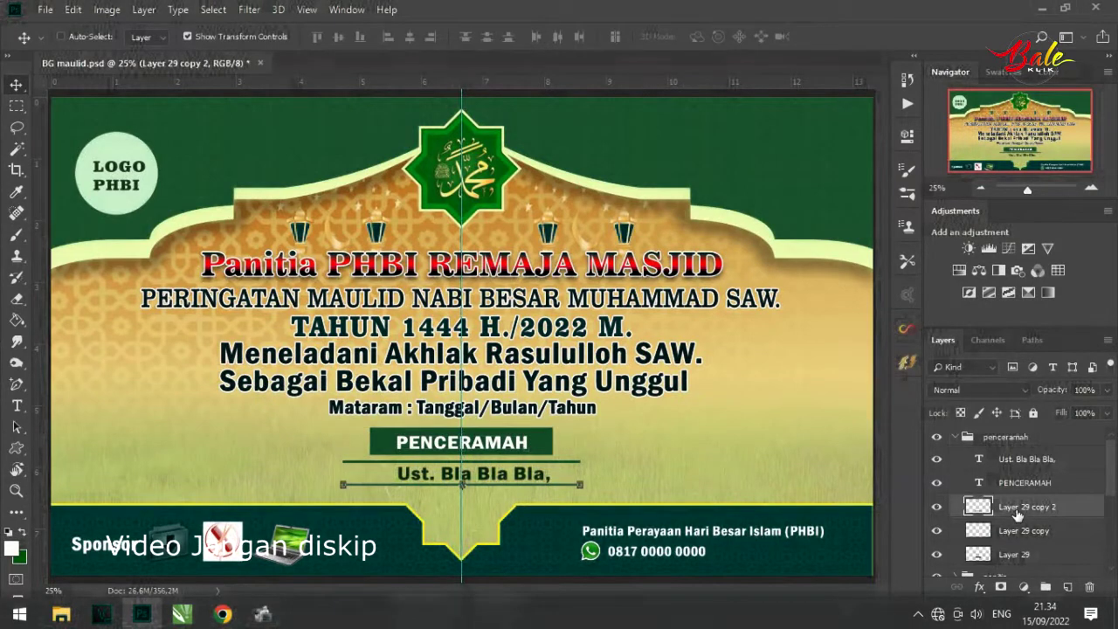
{"action": "scroll", "coordinate": [1051, 502], "scroll_direction": "down", "scroll_amount": 1}
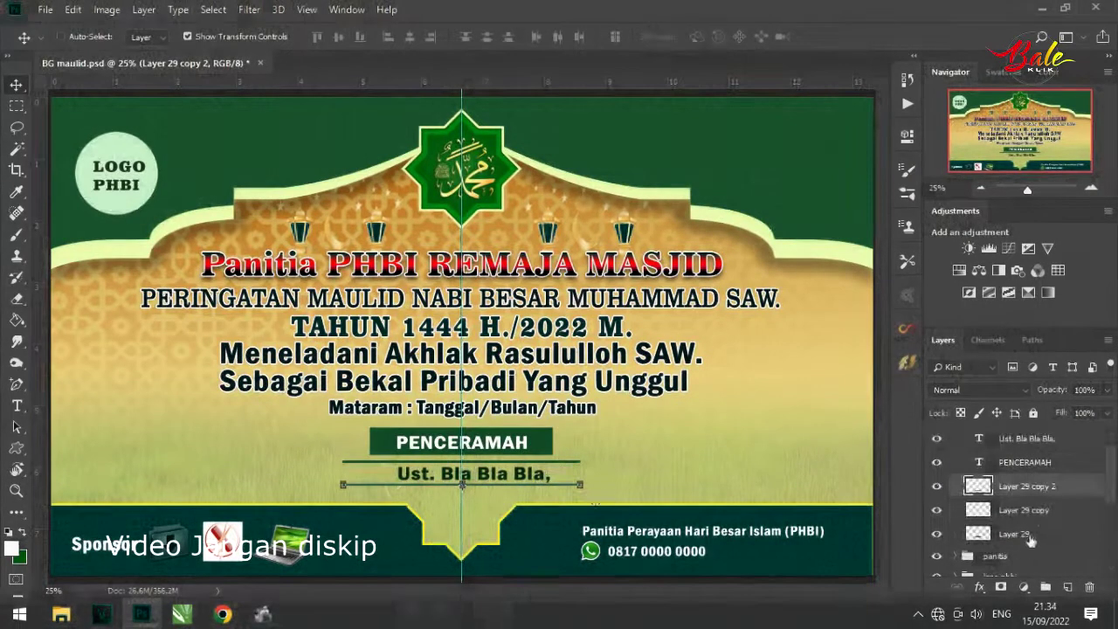
Step: Open the layer style settings of Layer 29 behind PENCERAMAH and try an orange Color Overlay, switching it off again
{"action": "left_click", "coordinate": [1039, 533]}
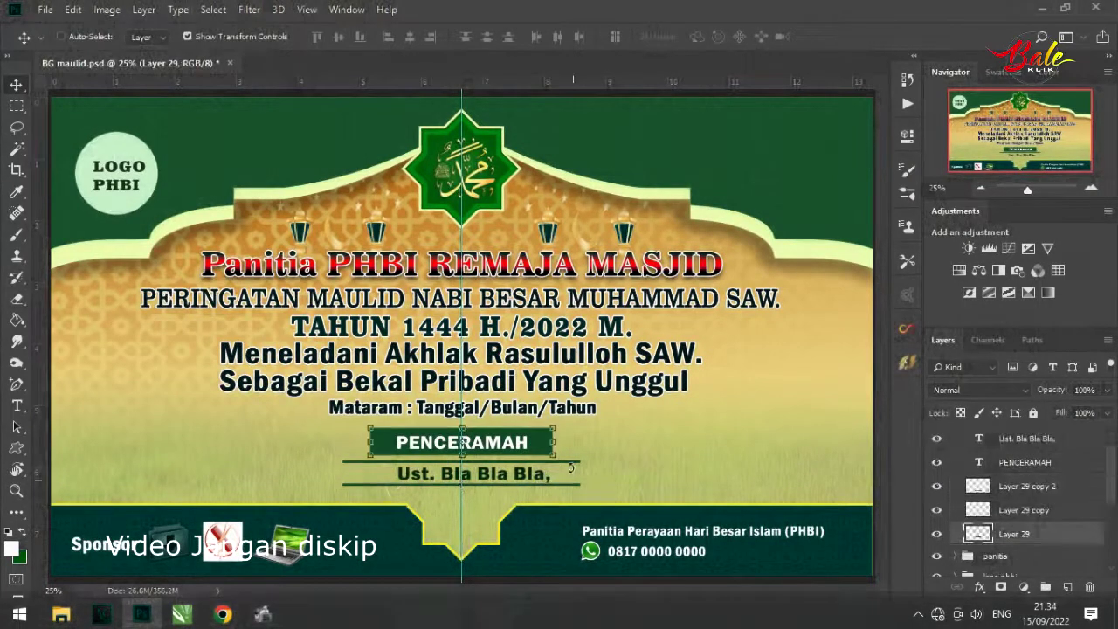
{"action": "double_click", "coordinate": [983, 540]}
{"action": "left_click_drag", "start_coordinate": [782, 209], "coordinate": [860, 98]}
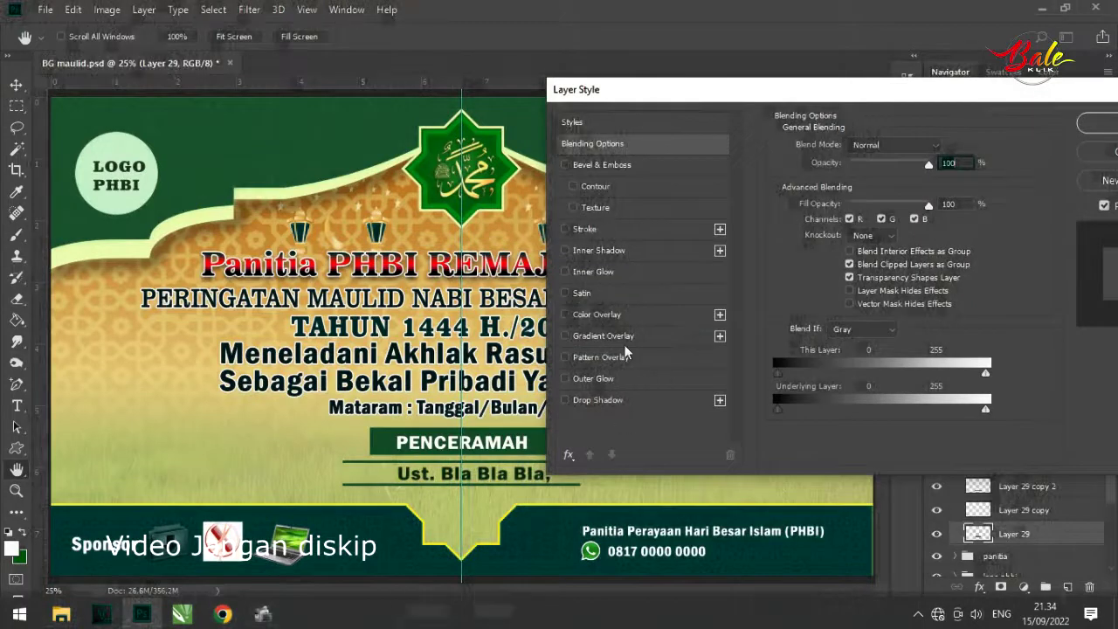
{"action": "left_click", "coordinate": [618, 323]}
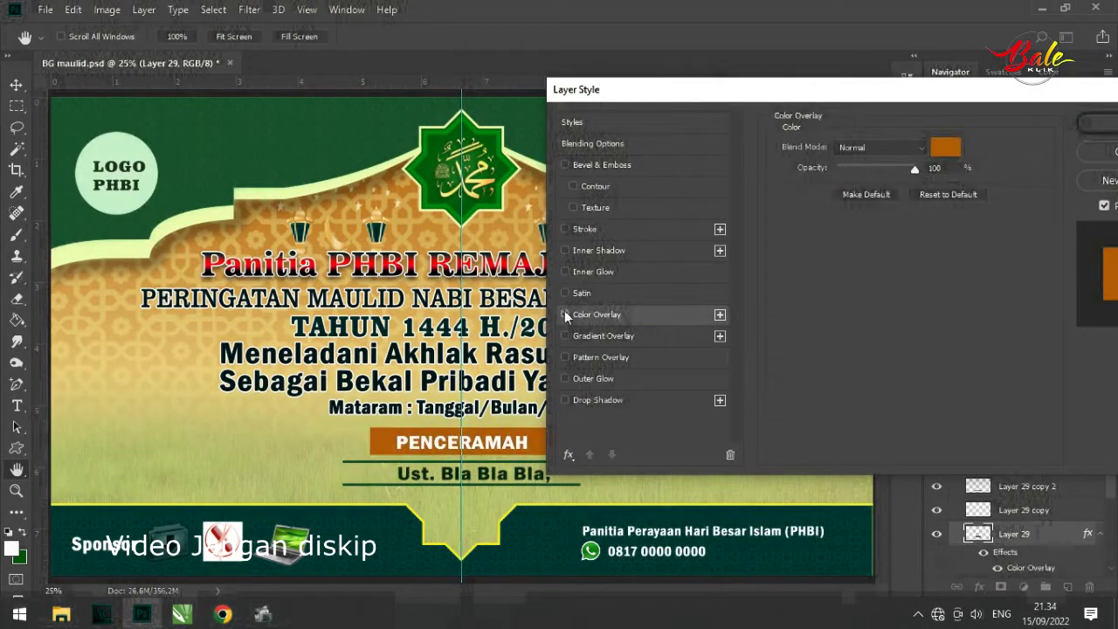
{"action": "left_click", "coordinate": [564, 314]}
Step: Try several Gradient Overlay presets on Layer 29 behind PENCERAMAH, including Green, Blue, Yellow, and switch the effect off again
{"action": "left_click", "coordinate": [612, 339]}
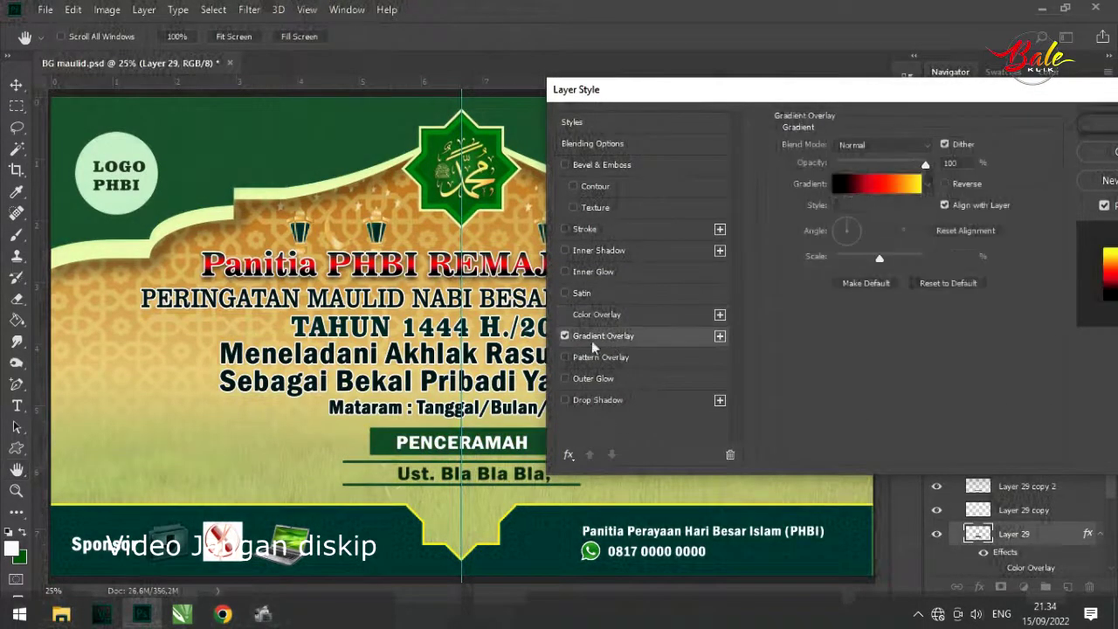
{"action": "left_click", "coordinate": [878, 184]}
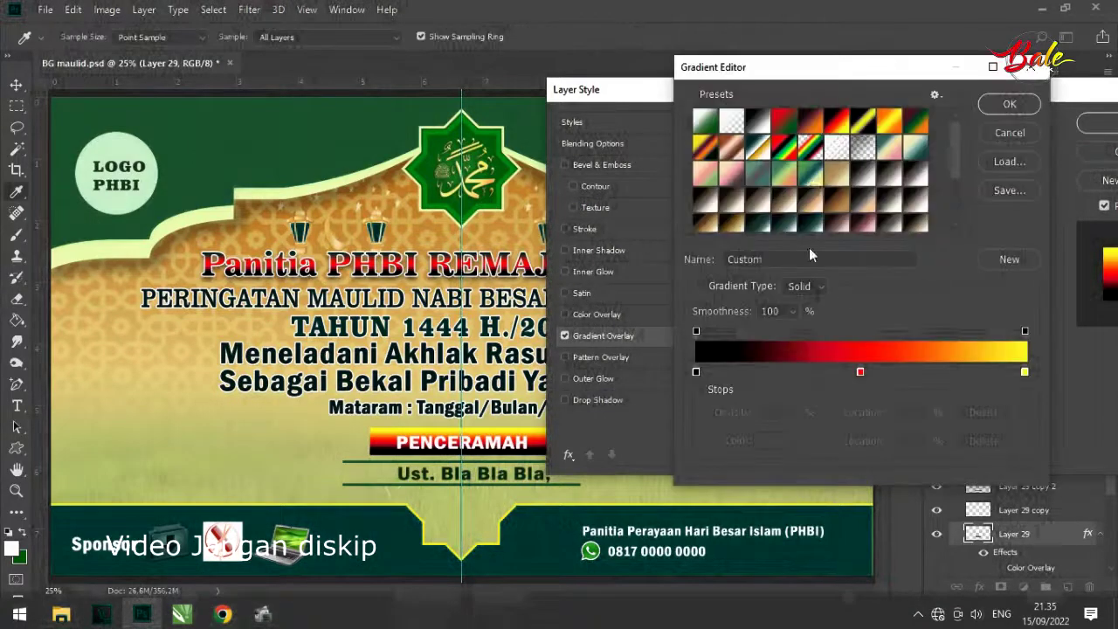
{"action": "left_click", "coordinate": [812, 178]}
{"action": "left_click", "coordinate": [816, 181]}
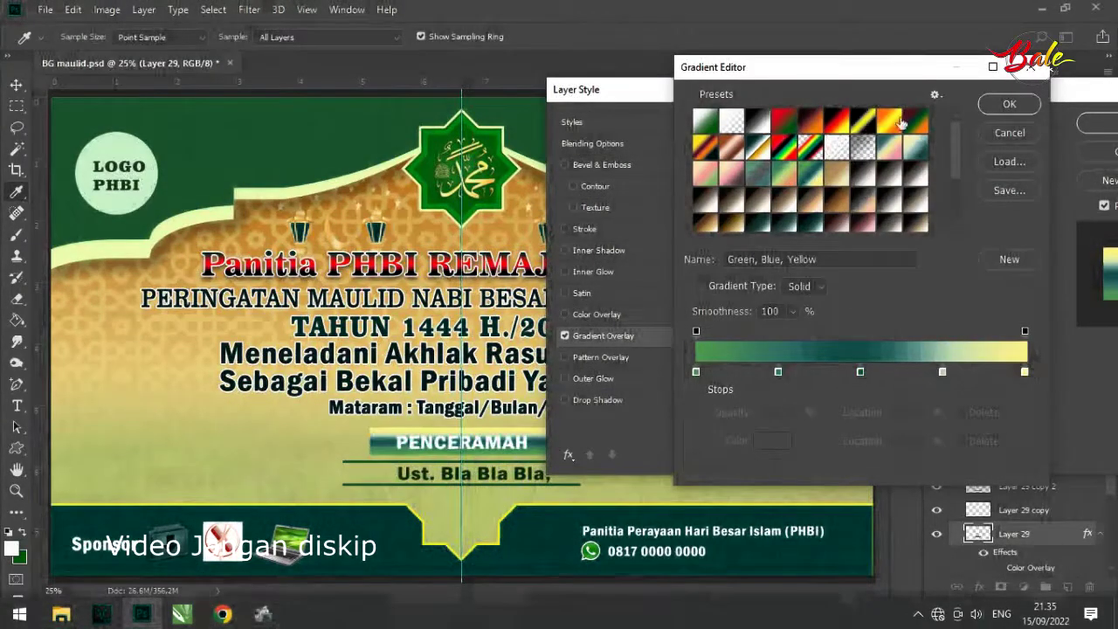
{"action": "left_click", "coordinate": [890, 123]}
{"action": "left_click", "coordinate": [707, 178]}
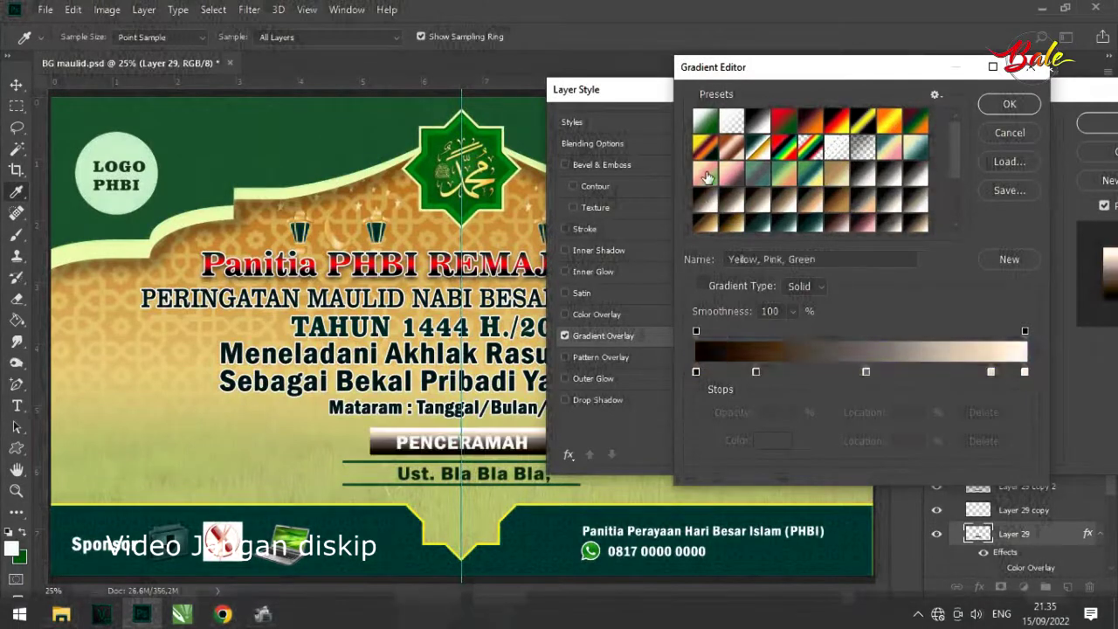
{"action": "left_click", "coordinate": [1009, 134]}
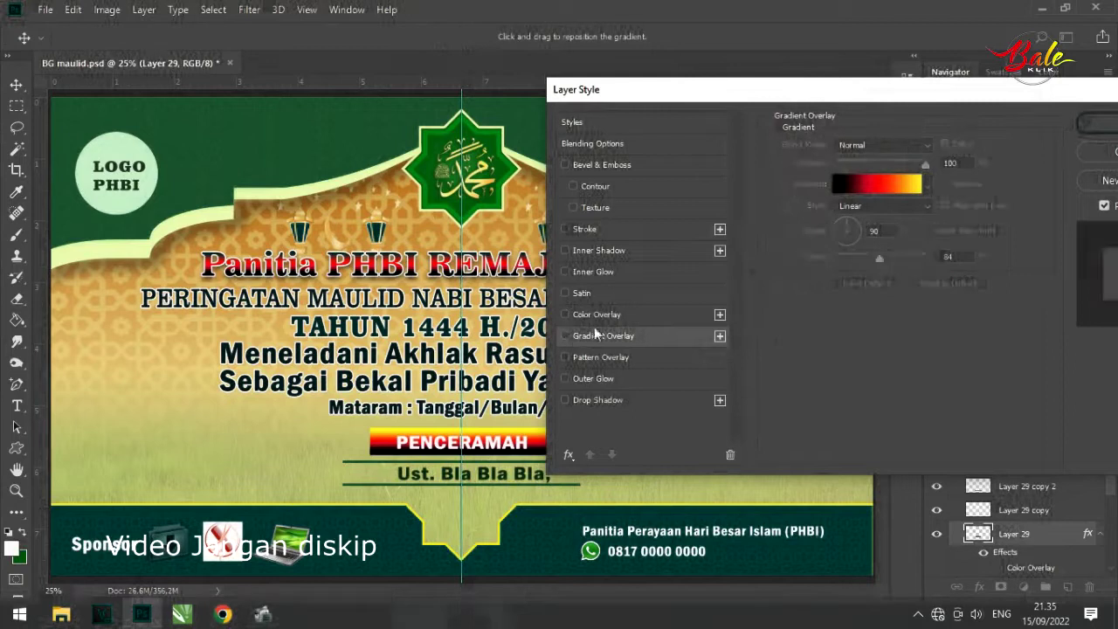
{"action": "left_click", "coordinate": [565, 336]}
Step: Give Layer 29 behind PENCERAMAH a Color Overlay in green 076b09, sampled from the star emblem
{"action": "left_click", "coordinate": [635, 315]}
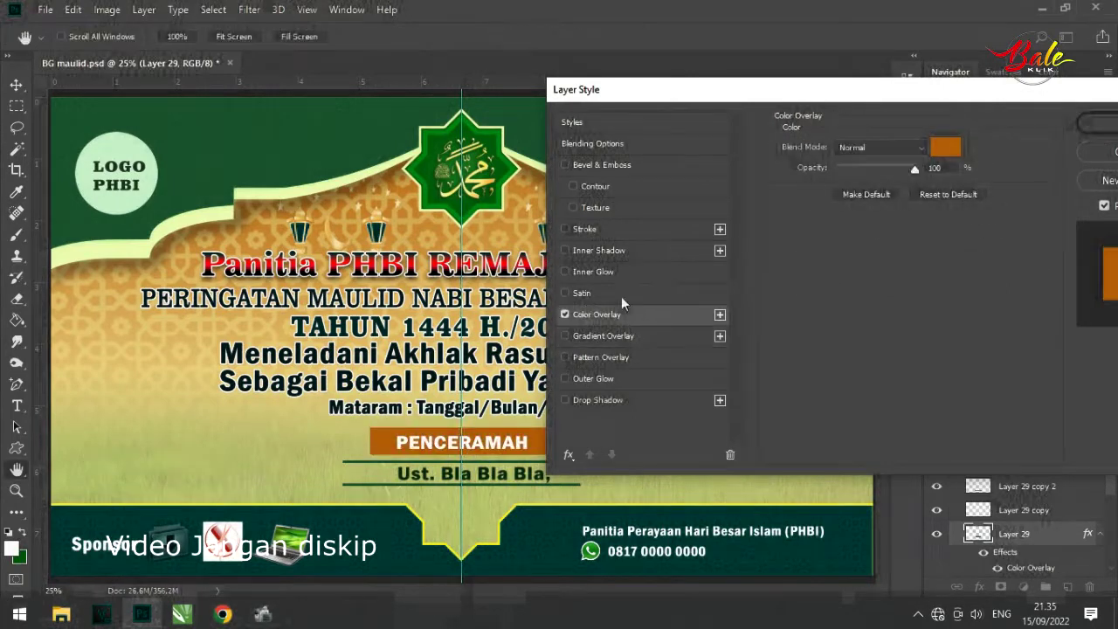
{"action": "left_click", "coordinate": [944, 148]}
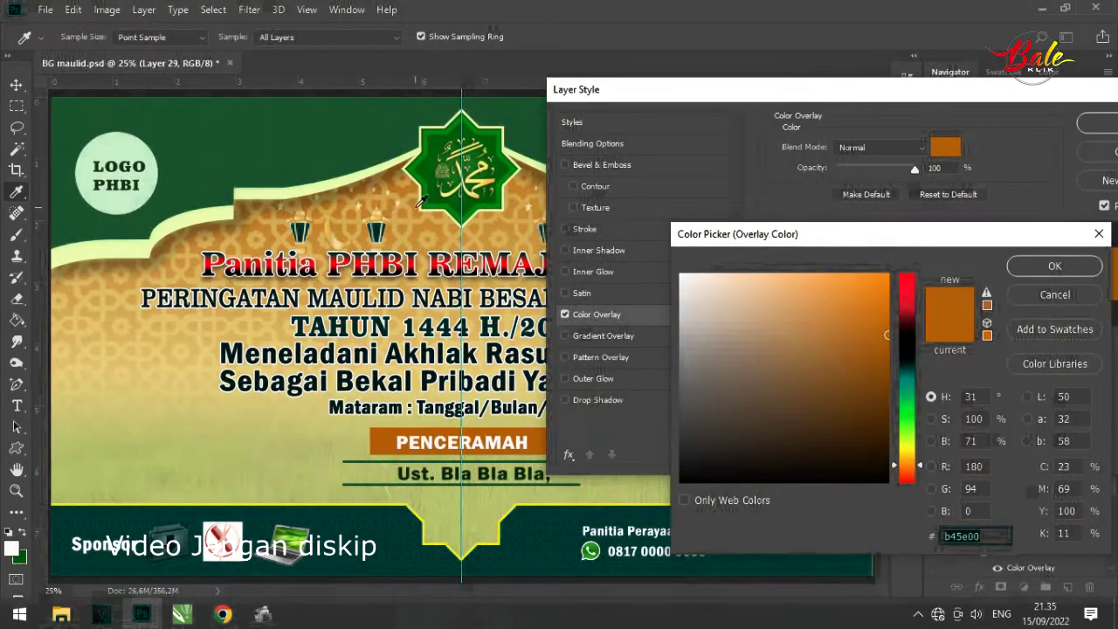
{"action": "left_click", "coordinate": [472, 173]}
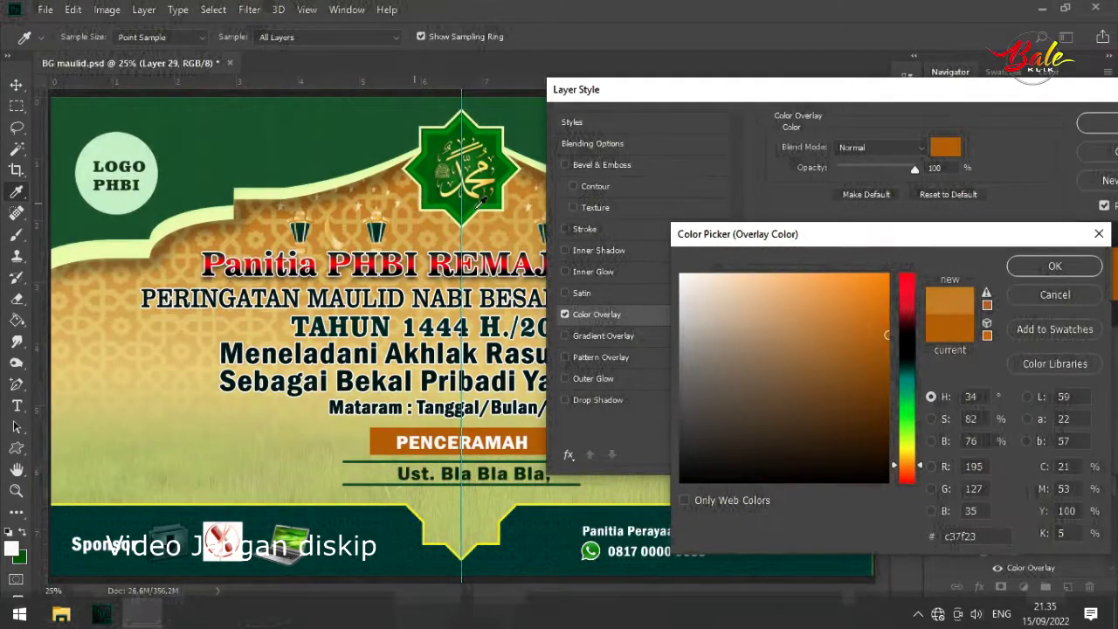
{"action": "left_click", "coordinate": [390, 136]}
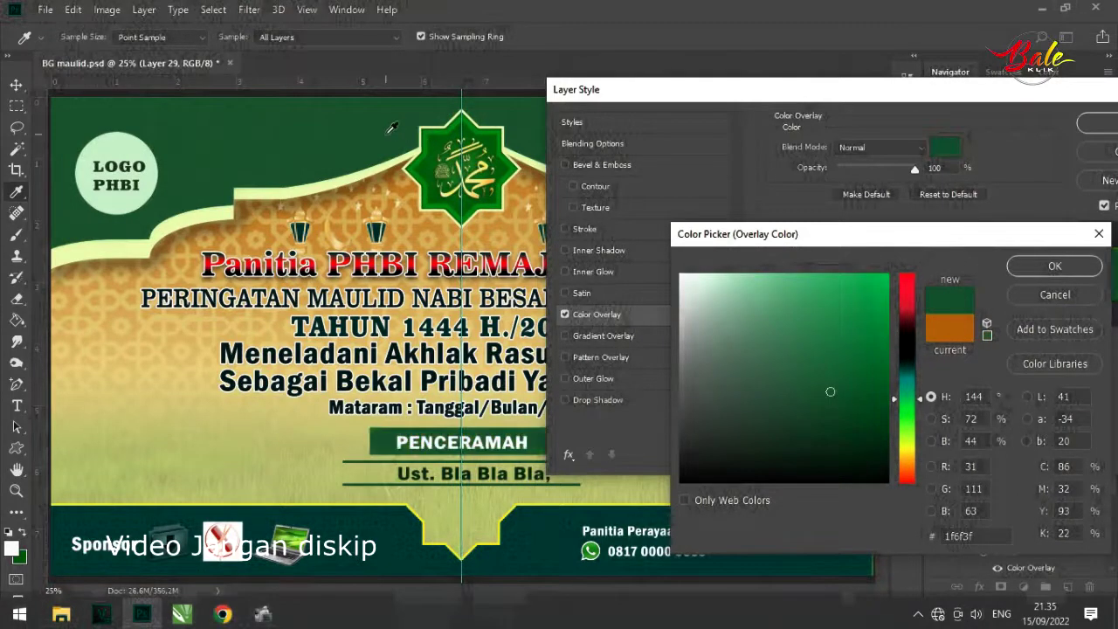
{"action": "left_click", "coordinate": [442, 152]}
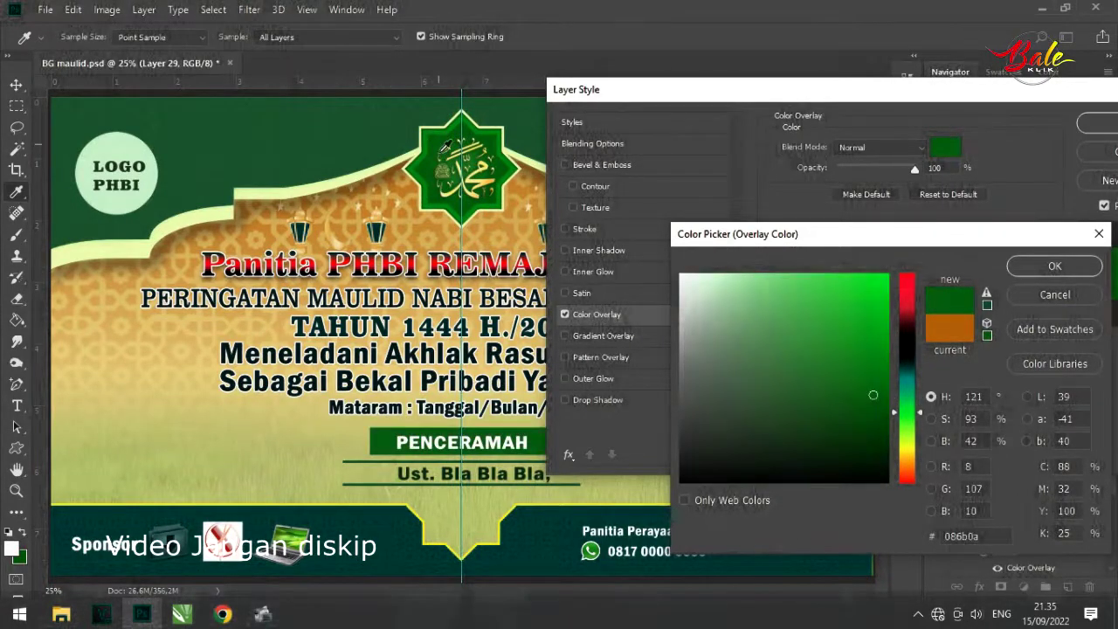
{"action": "left_click", "coordinate": [377, 525]}
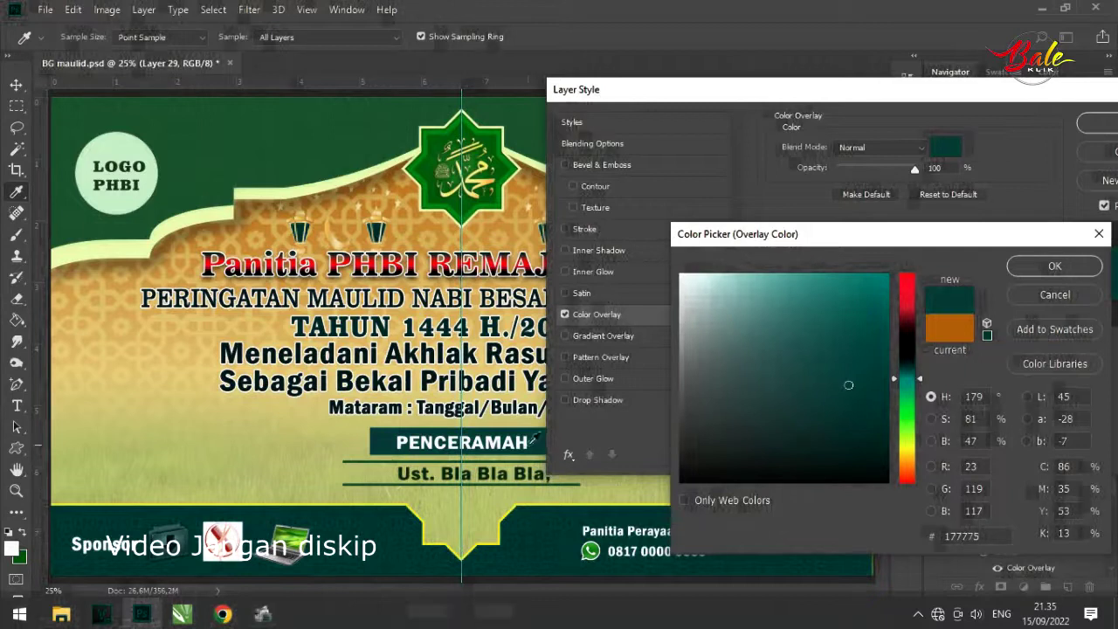
{"action": "left_click", "coordinate": [358, 138]}
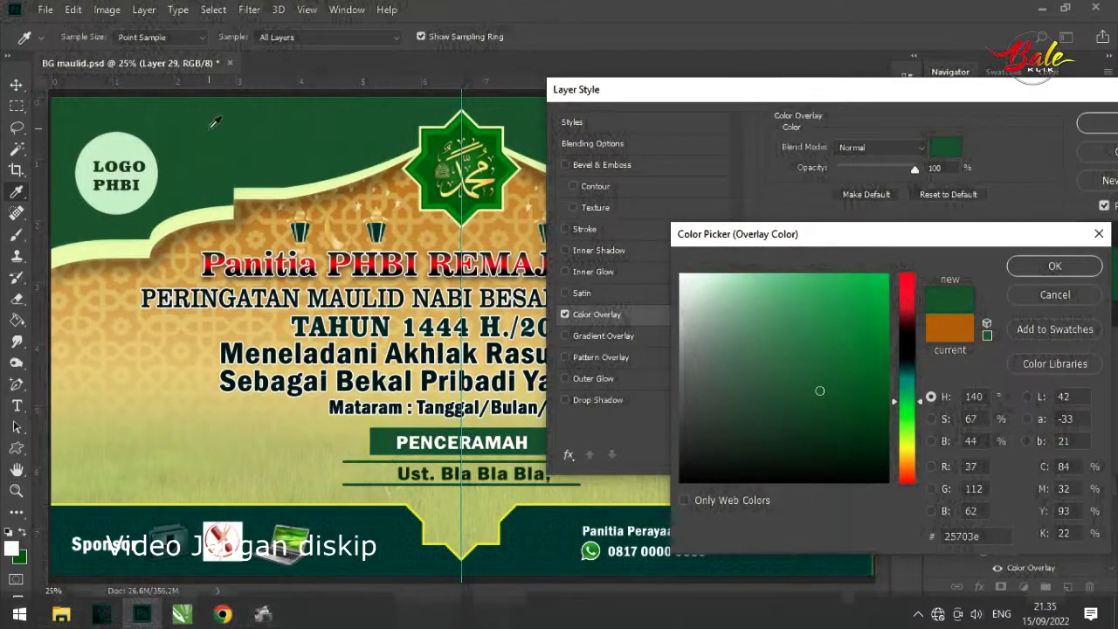
{"action": "left_click", "coordinate": [446, 157]}
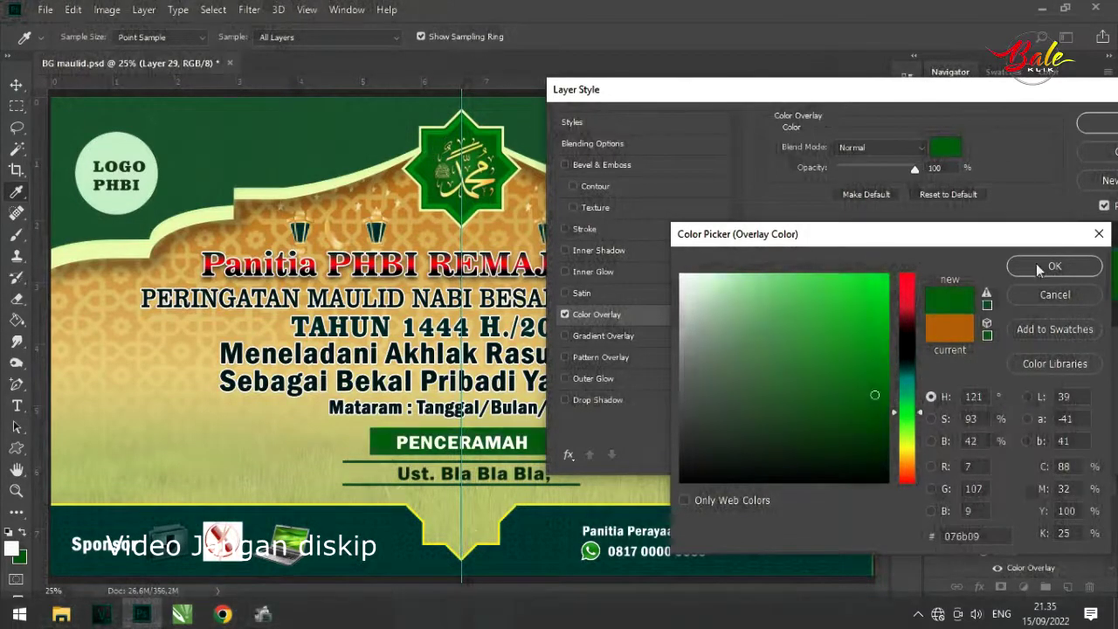
{"action": "left_click", "coordinate": [1031, 266]}
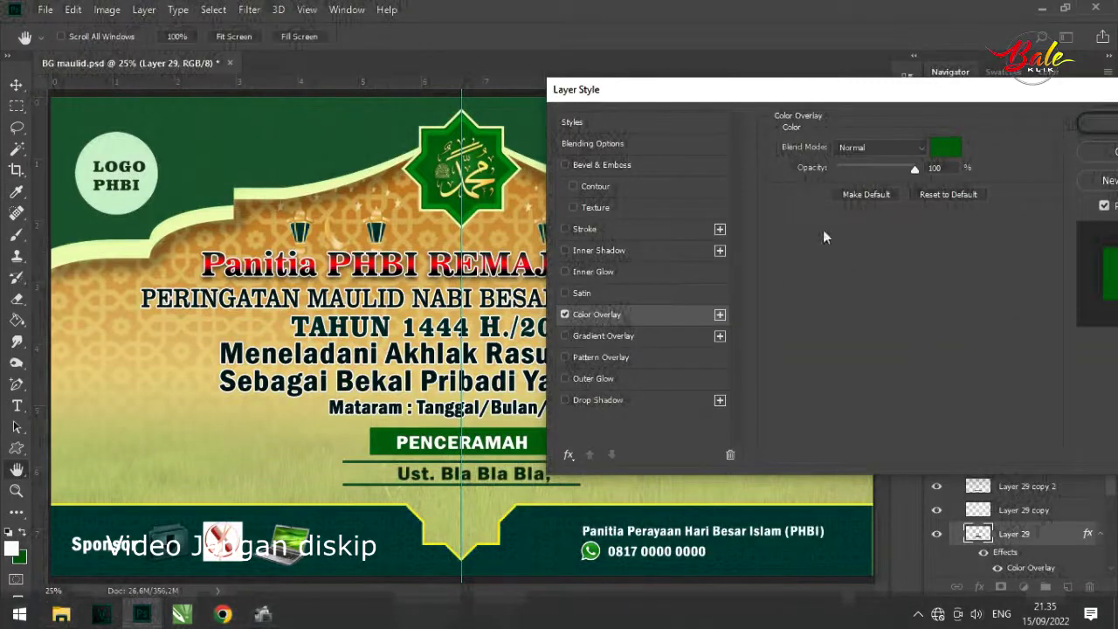
{"action": "left_click", "coordinate": [1101, 125]}
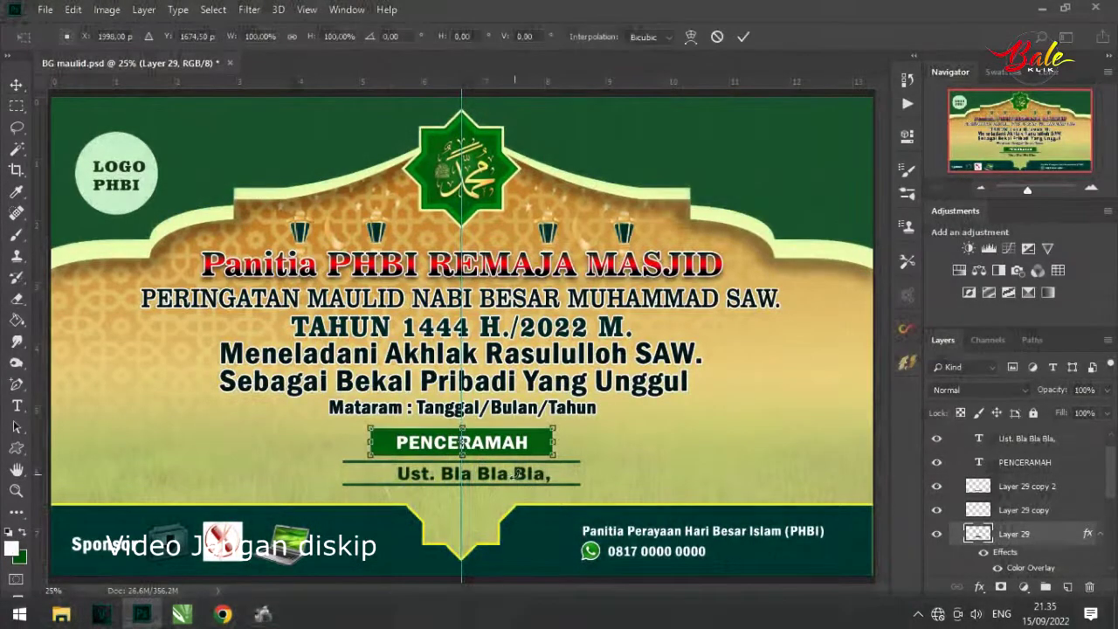
{"action": "key", "text": "ctrl+t"}
{"action": "key", "text": "Return"}
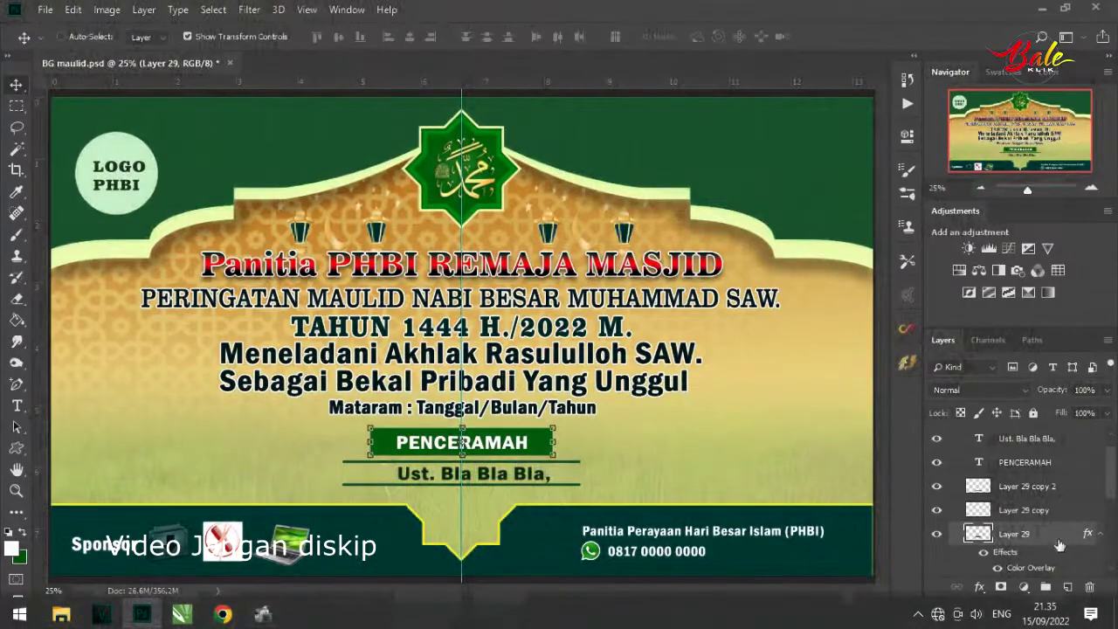
Step: Replace the placeholder words after "Ust." with the speaker's name and collapse the penceramah group
{"action": "left_click", "coordinate": [1035, 463]}
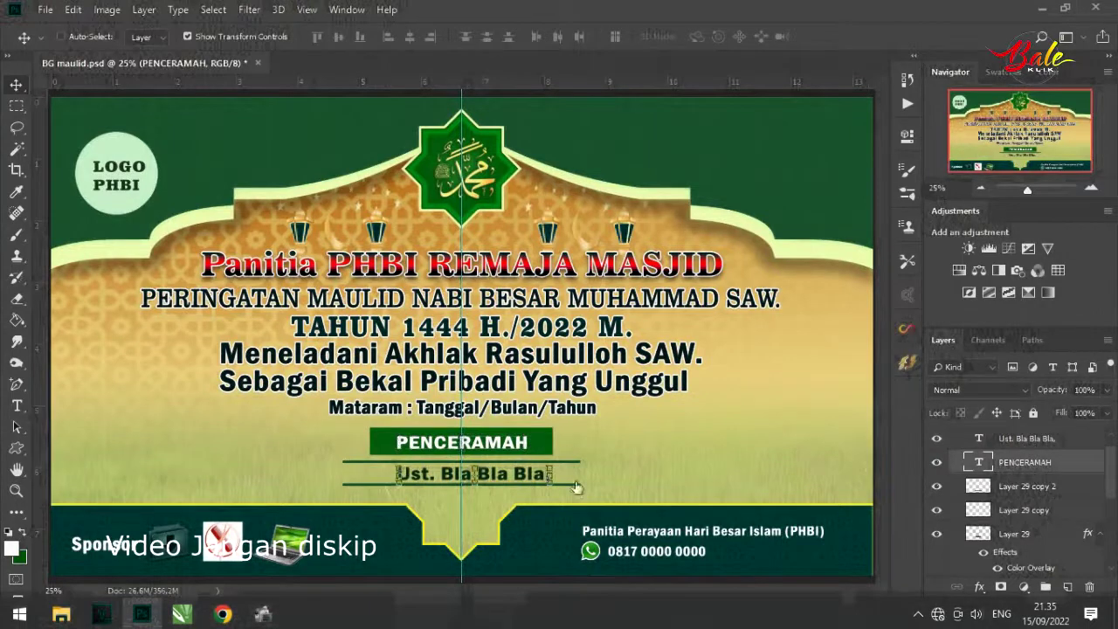
{"action": "key", "text": "alt+bracketright"}
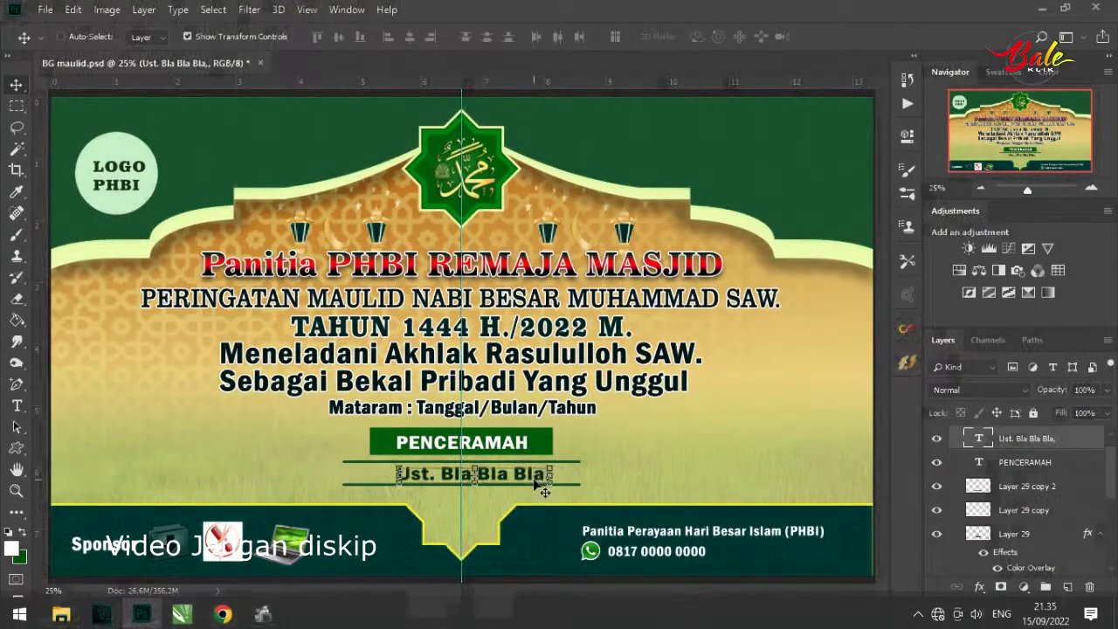
{"action": "double_click", "coordinate": [486, 474]}
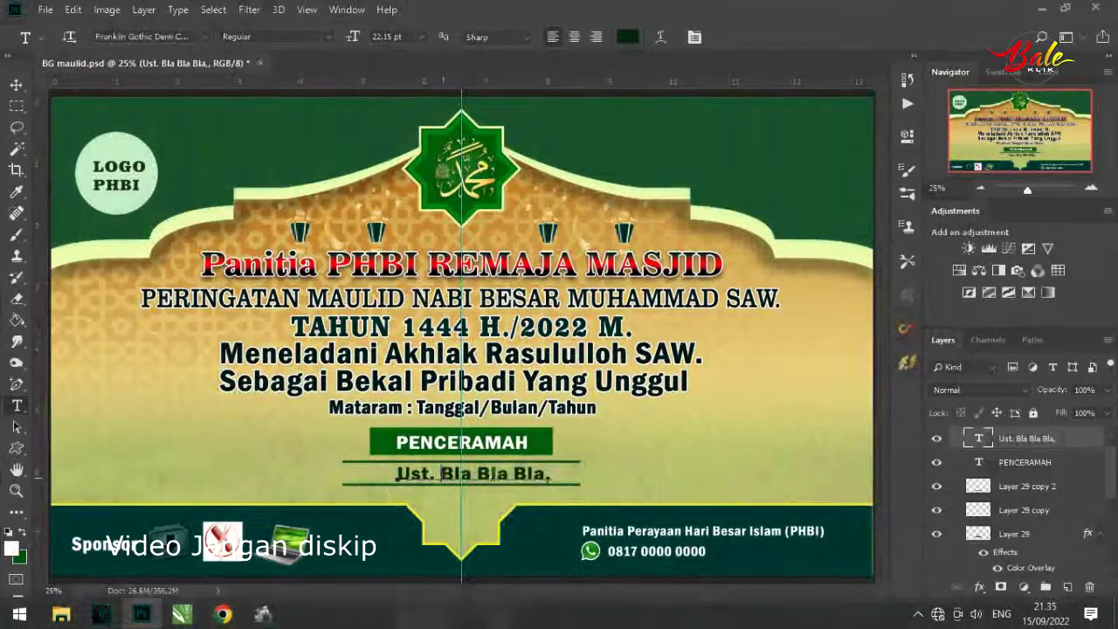
{"action": "left_click_drag", "start_coordinate": [441, 474], "coordinate": [563, 476]}
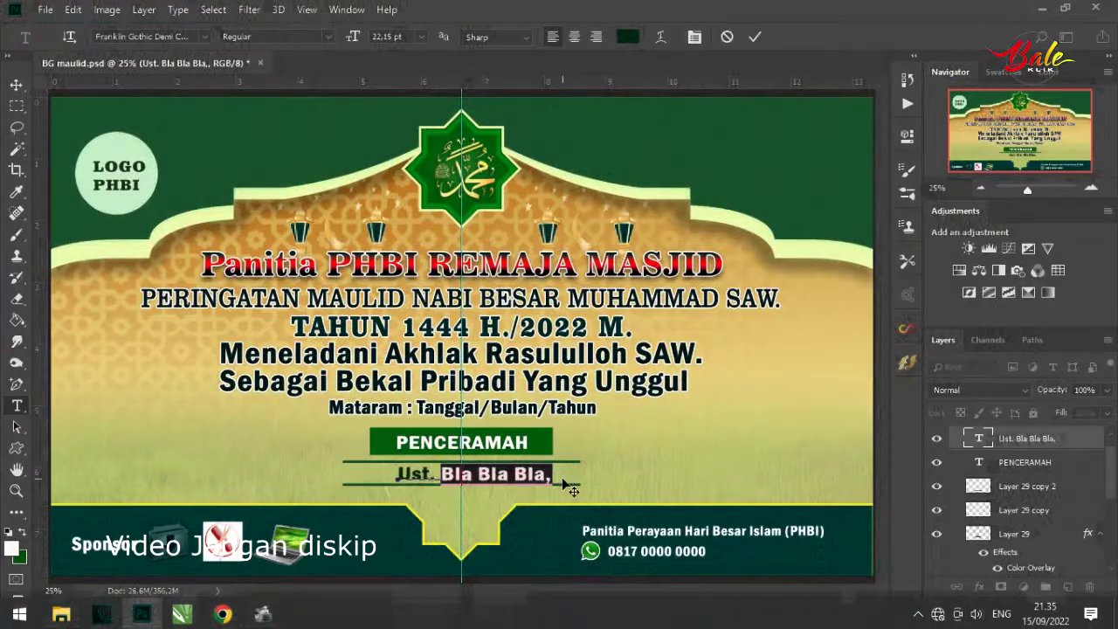
{"action": "type", "text": "Muhammad"}
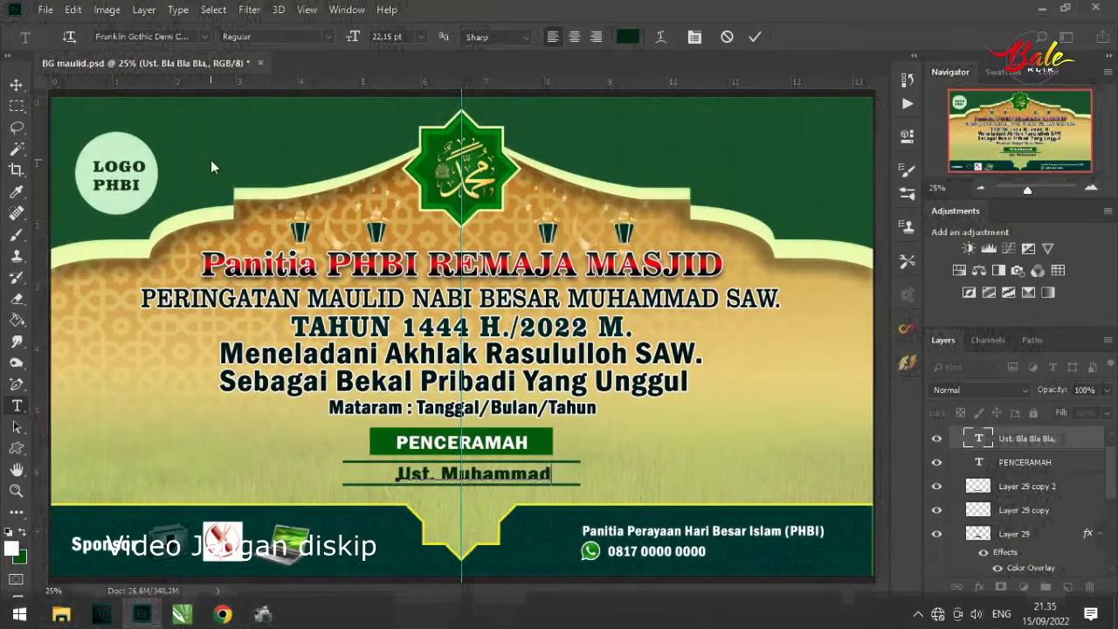
{"action": "left_click", "coordinate": [16, 85]}
{"action": "scroll", "coordinate": [955, 441], "scroll_direction": "up", "scroll_amount": 1}
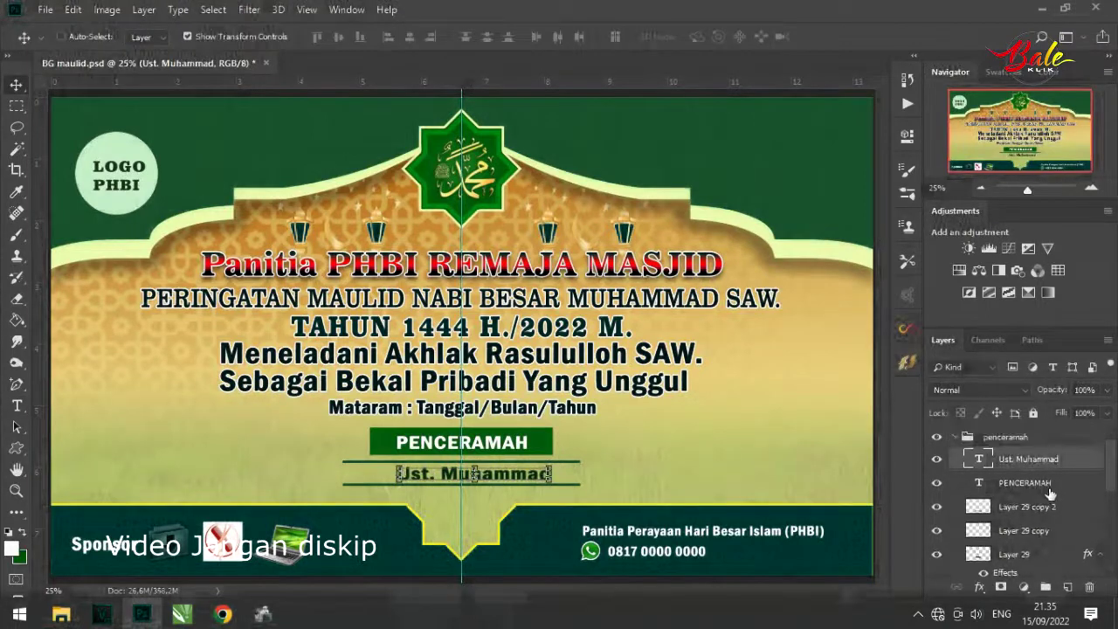
{"action": "left_click", "coordinate": [955, 441]}
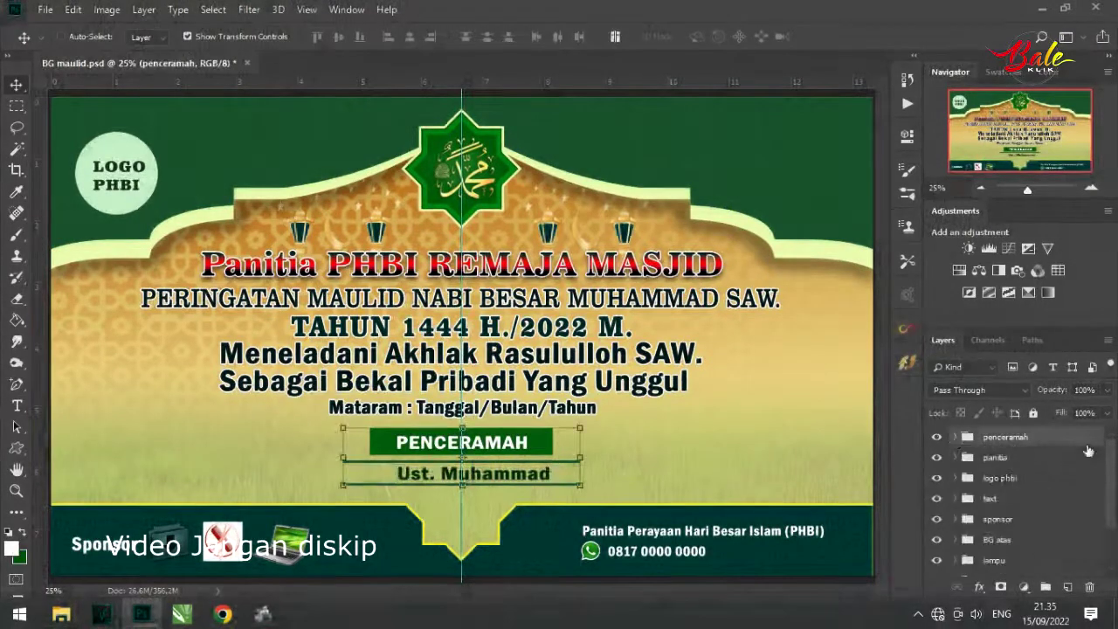
Step: Look through the layer groups from penceramah down to Layer 0 and view the whole banner
{"action": "scroll", "coordinate": [984, 512], "scroll_direction": "up", "scroll_amount": 1}
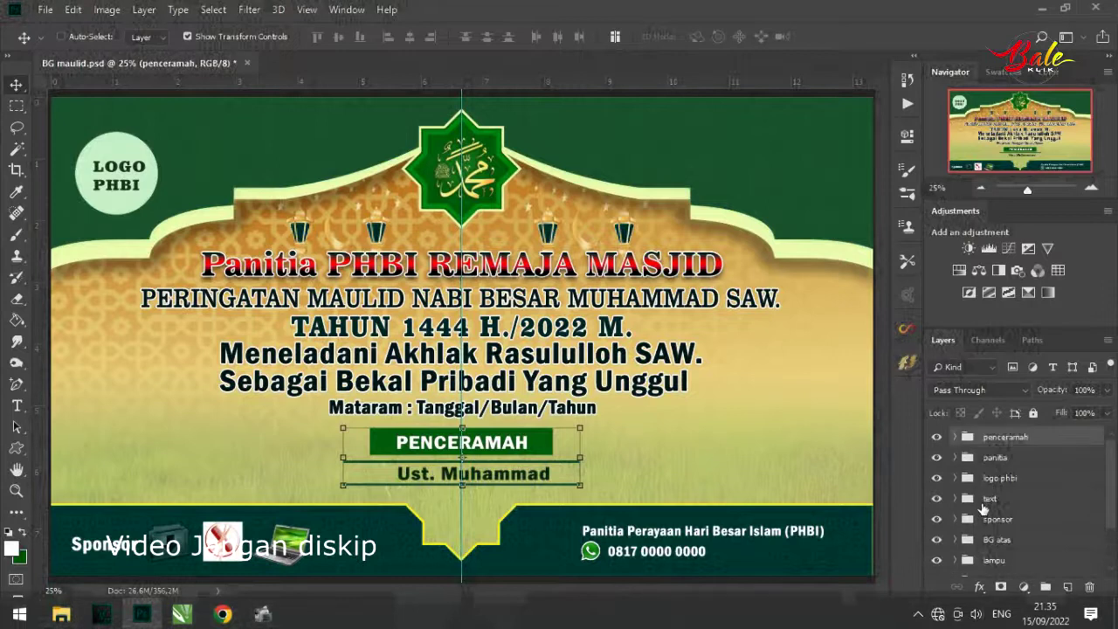
{"action": "scroll", "coordinate": [987, 506], "scroll_direction": "down", "scroll_amount": 1}
{"action": "scroll", "coordinate": [987, 502], "scroll_direction": "up", "scroll_amount": 3}
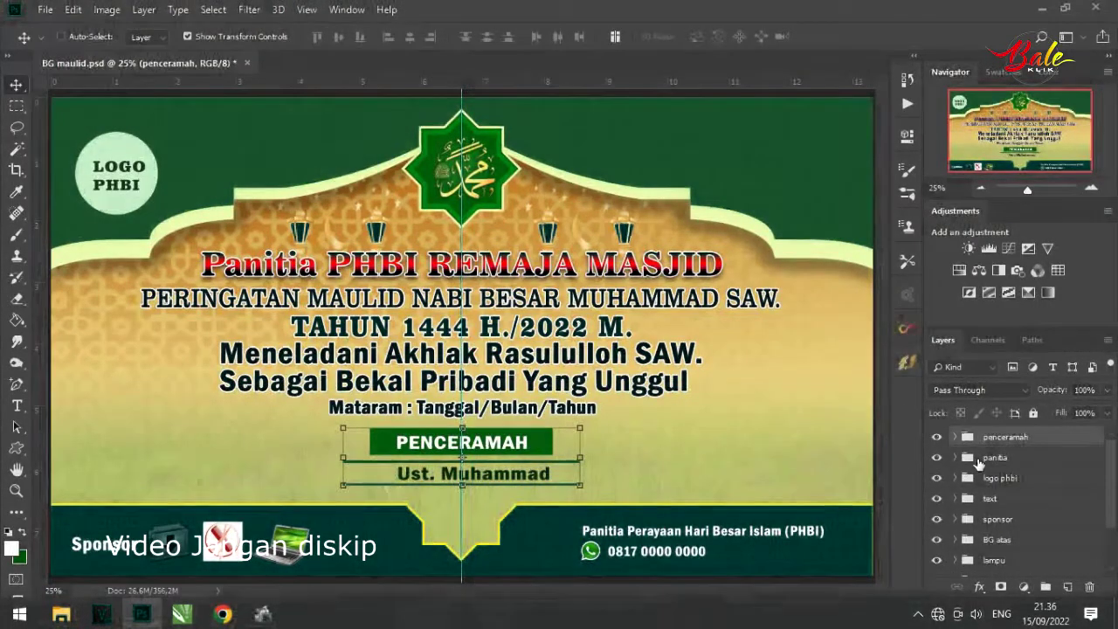
{"action": "scroll", "coordinate": [1005, 483], "scroll_direction": "down", "scroll_amount": 3}
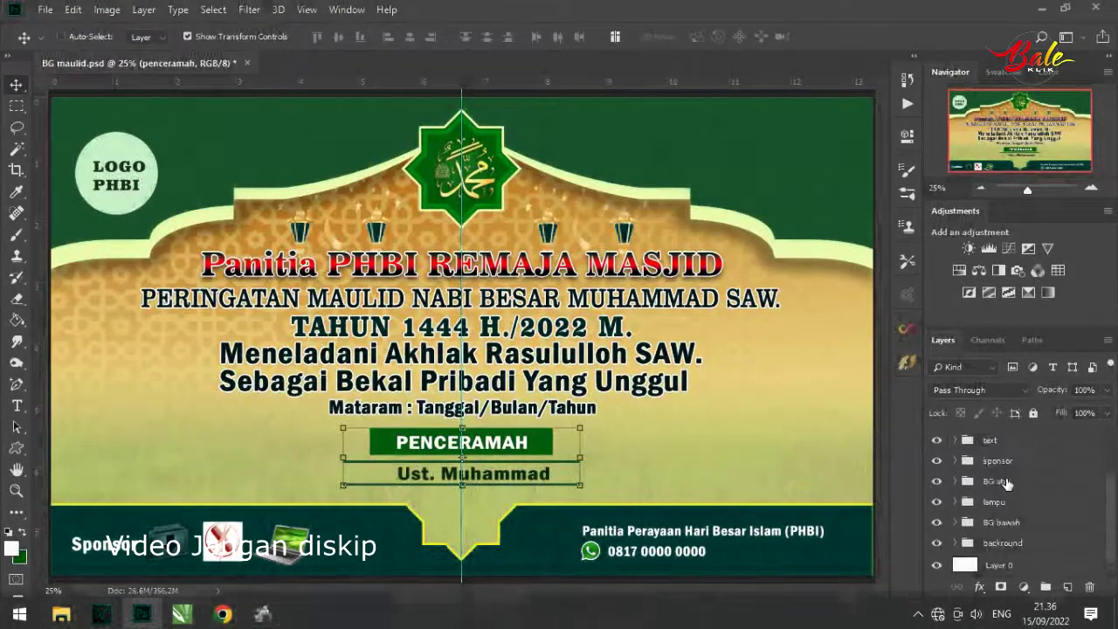
{"action": "scroll", "coordinate": [1007, 483], "scroll_direction": "up", "scroll_amount": 2}
{"action": "scroll", "coordinate": [1006, 484], "scroll_direction": "down", "scroll_amount": 2}
{"action": "left_click", "coordinate": [979, 188]}
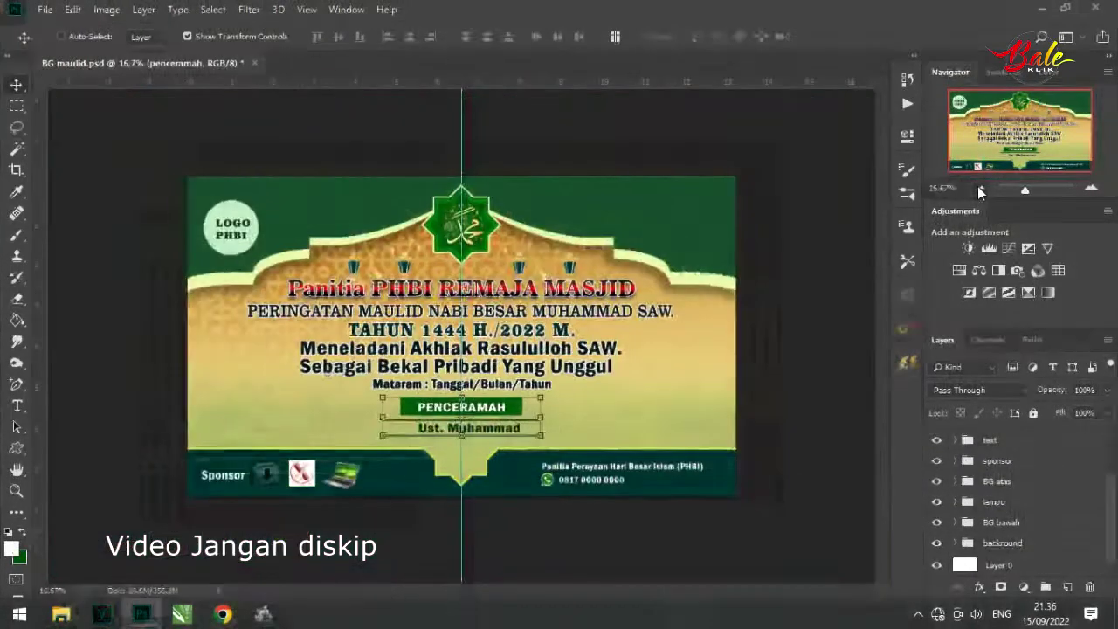
{"action": "left_click", "coordinate": [1091, 188]}
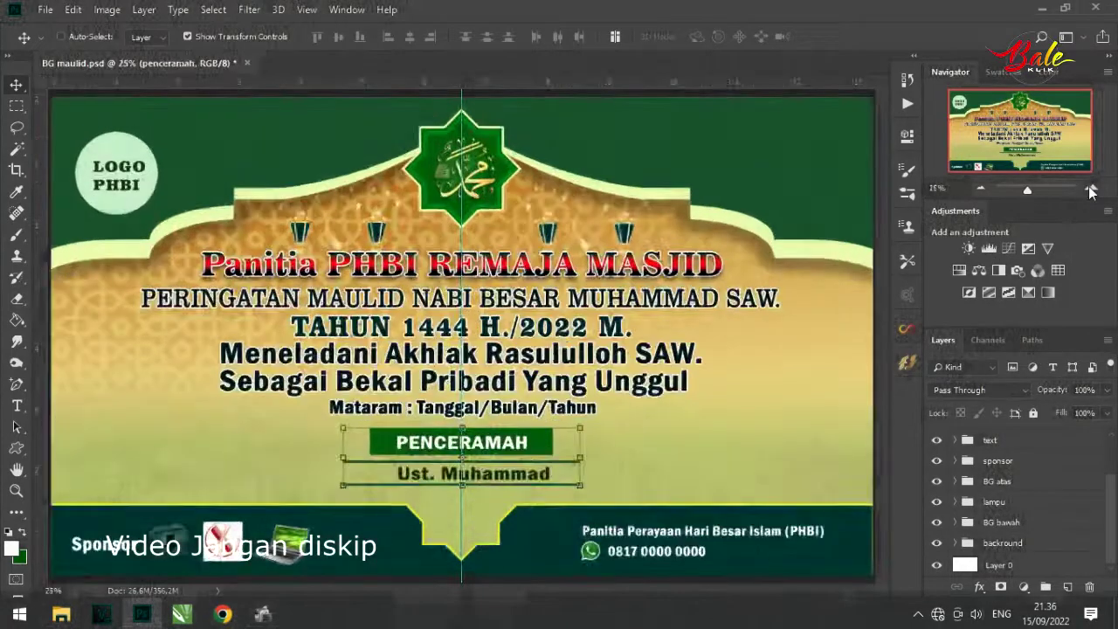
Step: Select the sponsor, BG bawah and backround groups in turn to check the area each covers
{"action": "left_click", "coordinate": [1013, 521]}
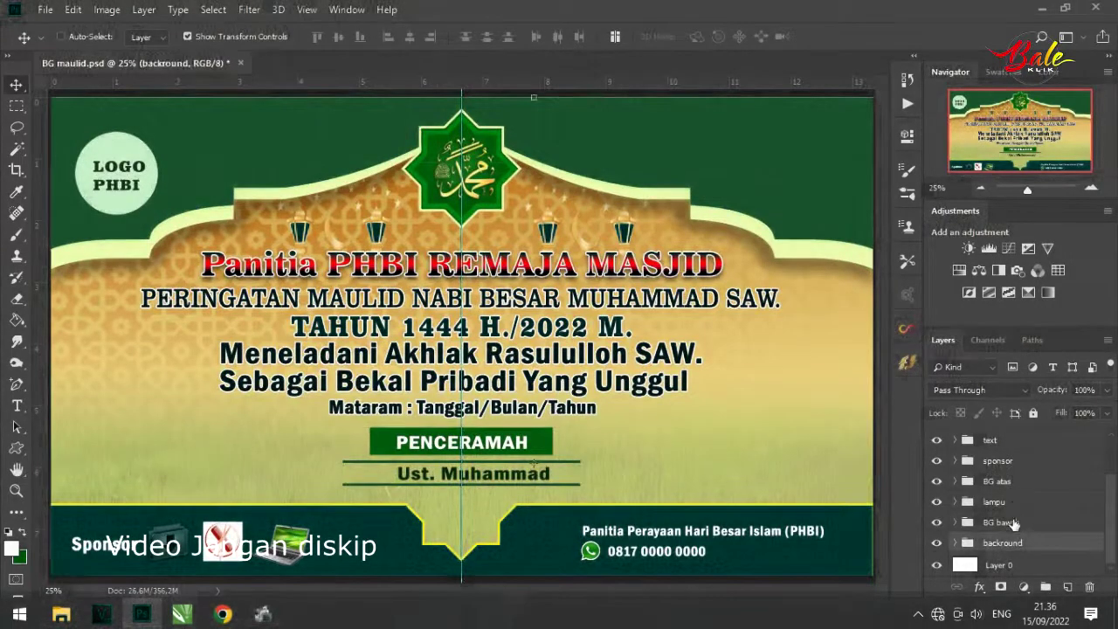
{"action": "left_click", "coordinate": [1011, 461]}
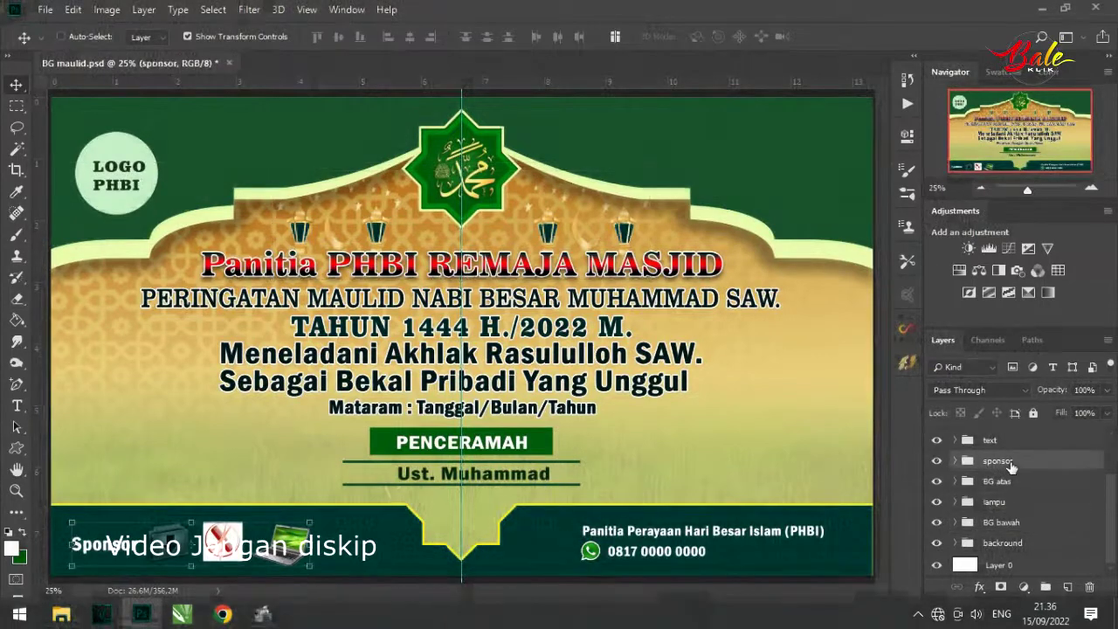
{"action": "left_click", "coordinate": [1022, 522]}
{"action": "left_click", "coordinate": [1011, 543]}
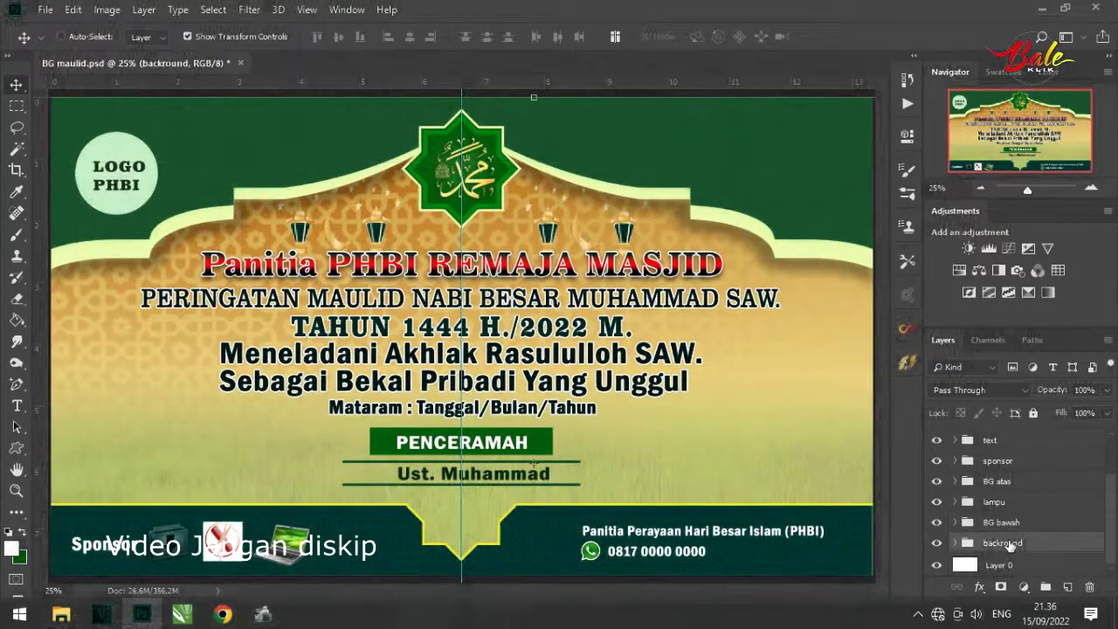
{"action": "scroll", "coordinate": [1011, 543], "scroll_direction": "up", "scroll_amount": 1}
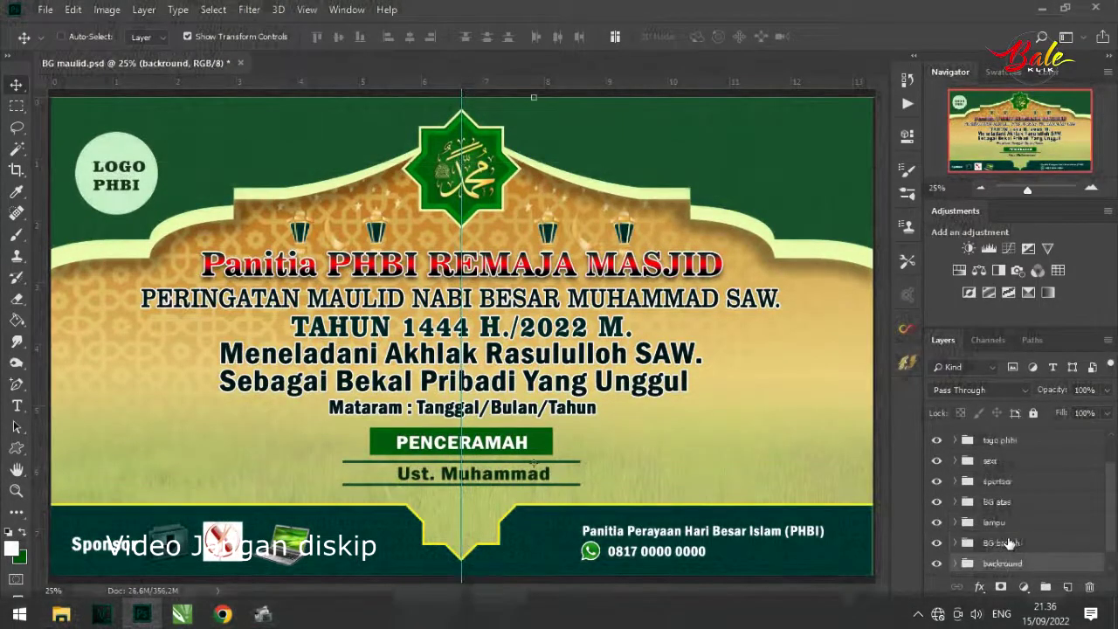
{"action": "left_click", "coordinate": [981, 187]}
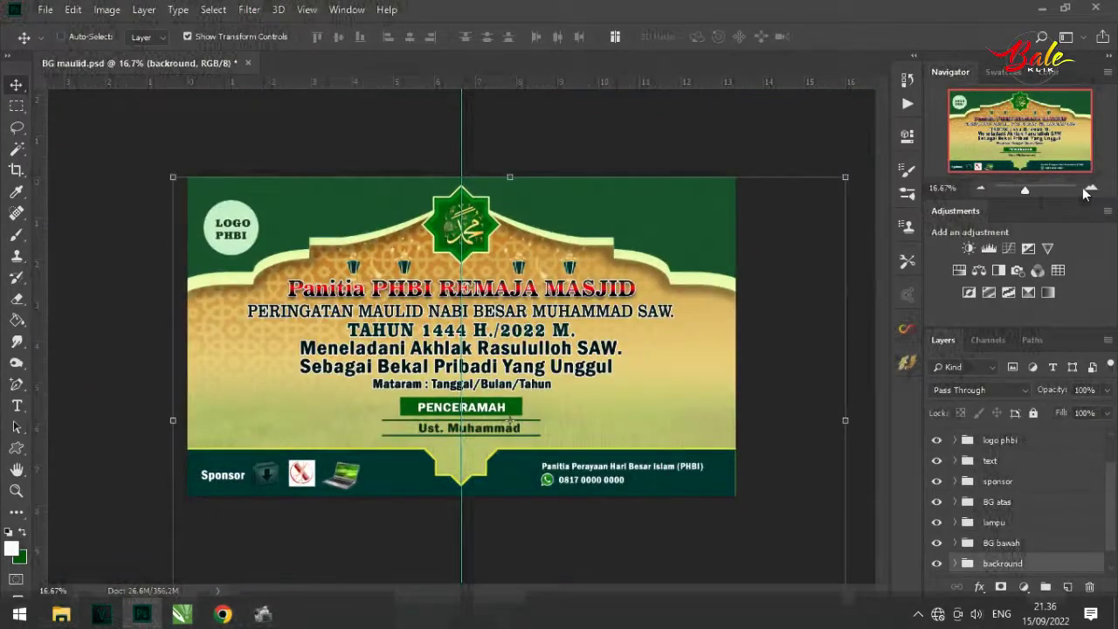
{"action": "mouse_move", "coordinate": [1025, 190]}
{"action": "left_mouse_down"}
{"action": "mouse_move", "coordinate": [1077, 189]}
{"action": "mouse_move", "coordinate": [1019, 187]}
{"action": "left_mouse_up"}
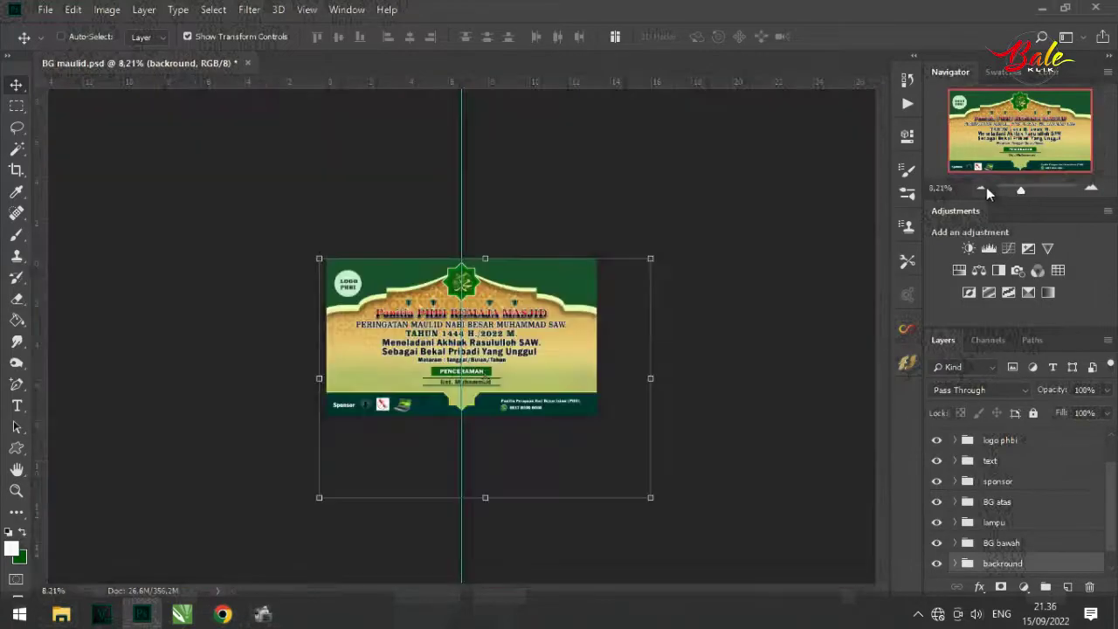
{"action": "left_click", "coordinate": [1092, 190]}
{"action": "left_click", "coordinate": [1092, 191]}
{"action": "left_click", "coordinate": [1092, 191]}
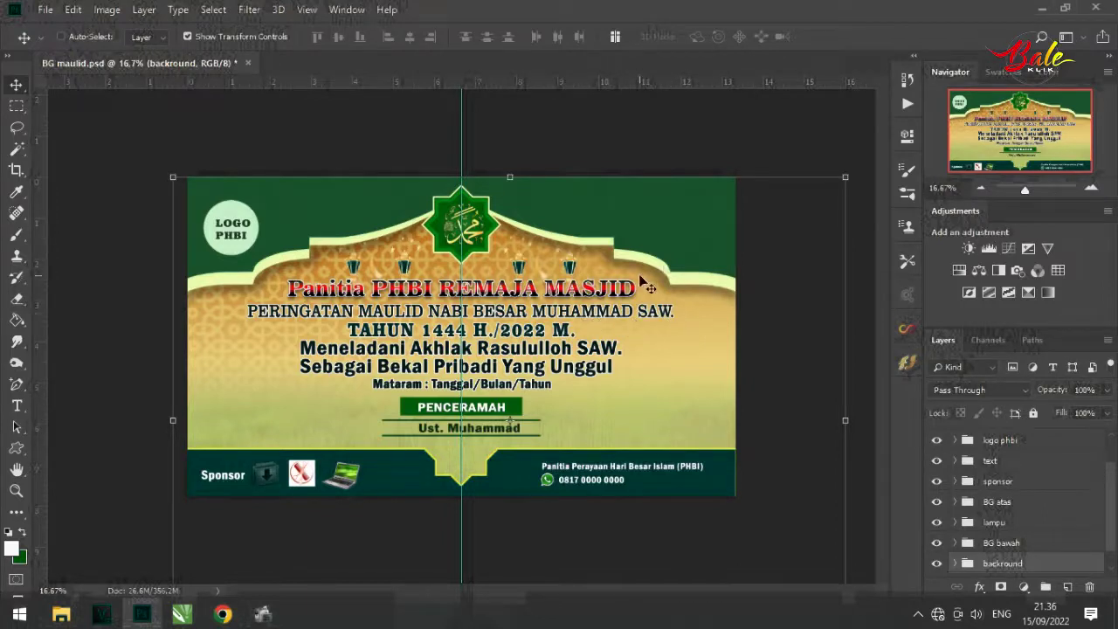
Step: Check the banner's width, height and resolution in the Image Size settings, leaving them without changes
{"action": "key", "text": "ctrl+alt+i"}
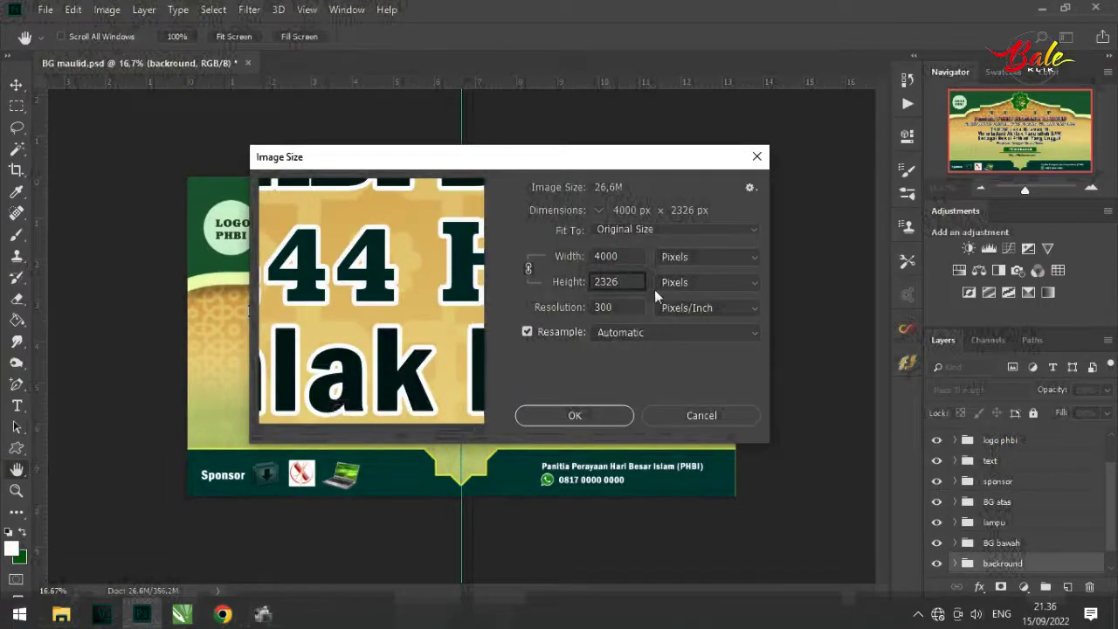
{"action": "left_click", "coordinate": [634, 256]}
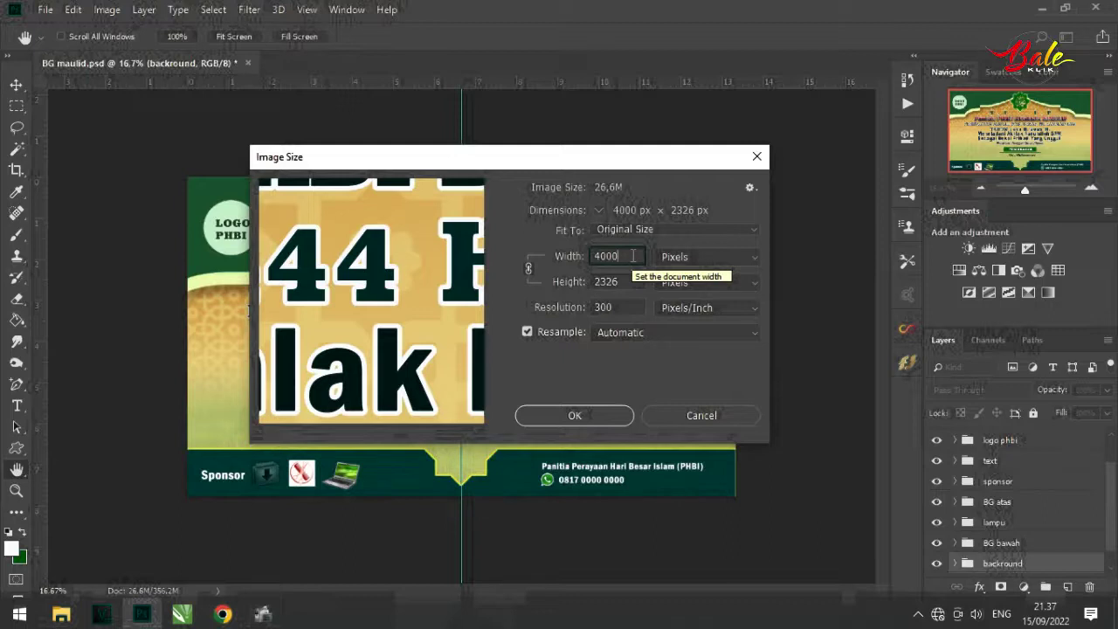
{"action": "left_click", "coordinate": [664, 423]}
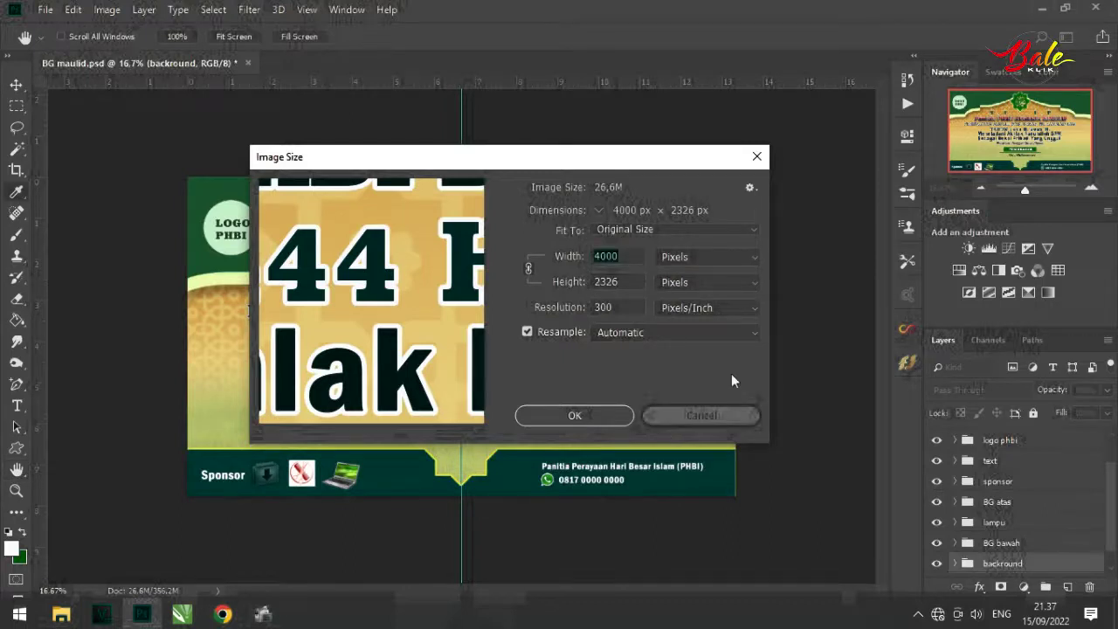